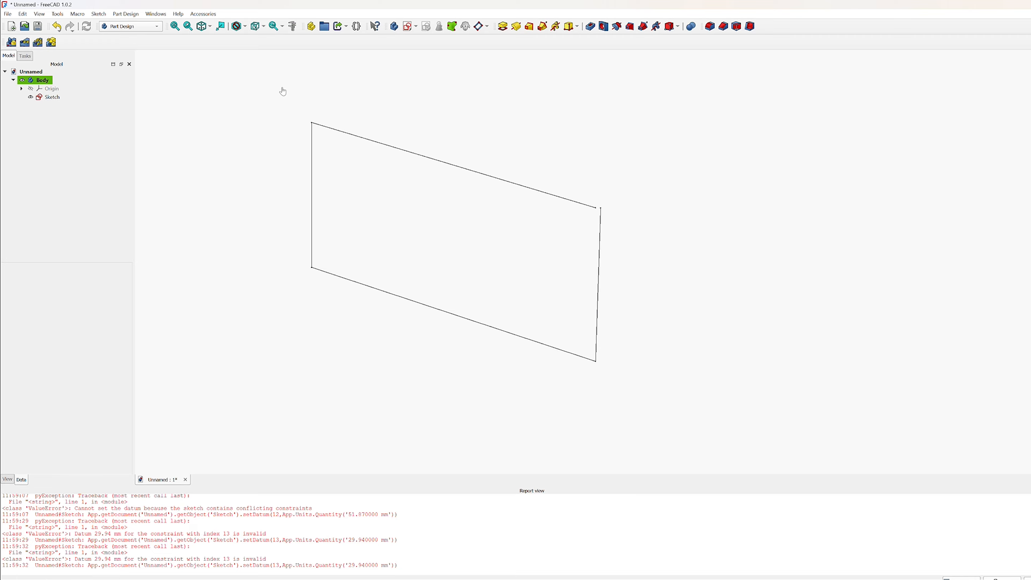
# Step: Try to pad the body's open four-sided sketch with a length of 10 mm
pyautogui.click(51, 97)
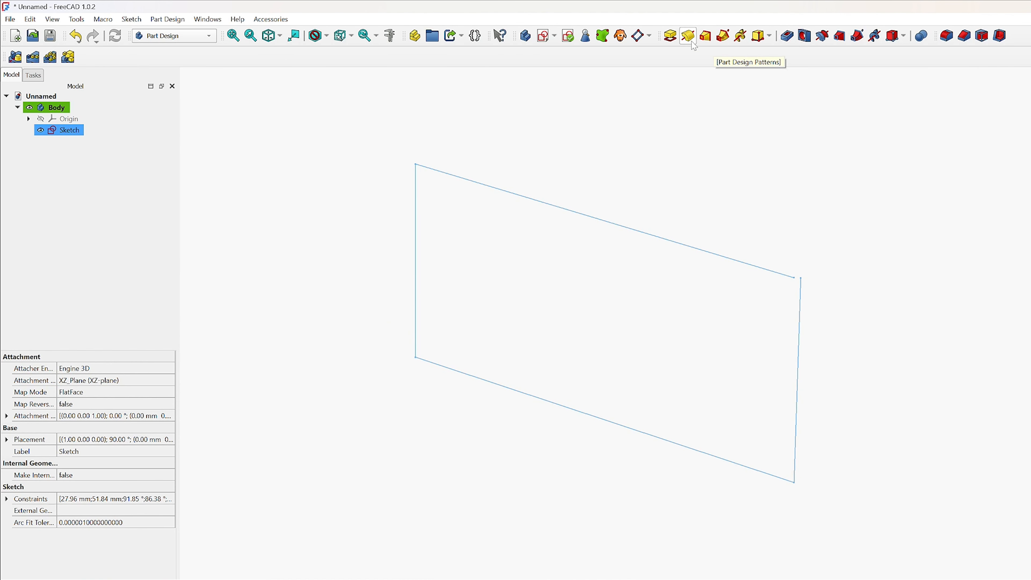
pyautogui.click(667, 40)
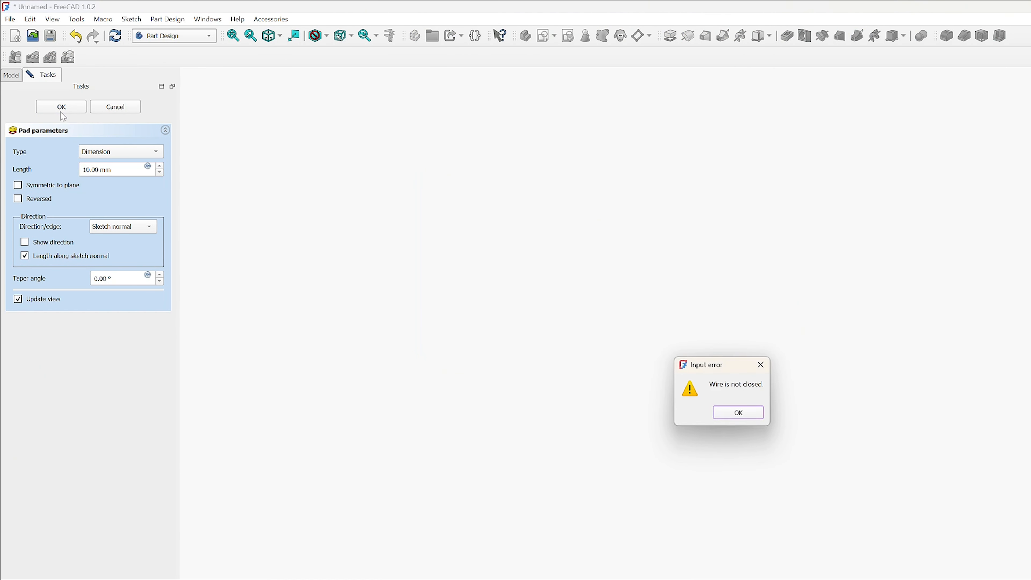
pyautogui.click(739, 413)
pyautogui.click(122, 107)
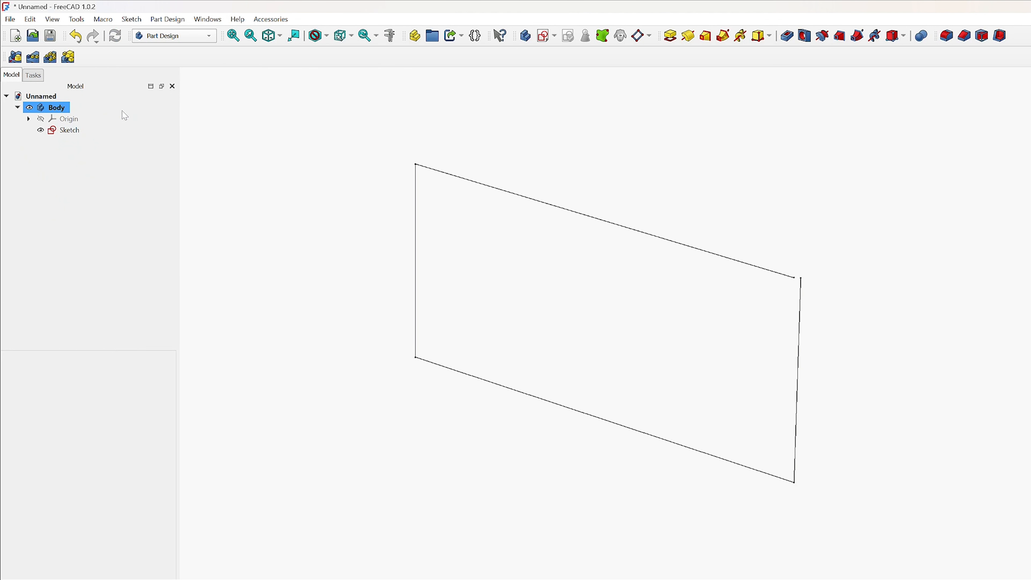
# Step: Inspect the open corner of the profile and open the body's sketch for editing
pyautogui.scroll(-6, 803, 263)
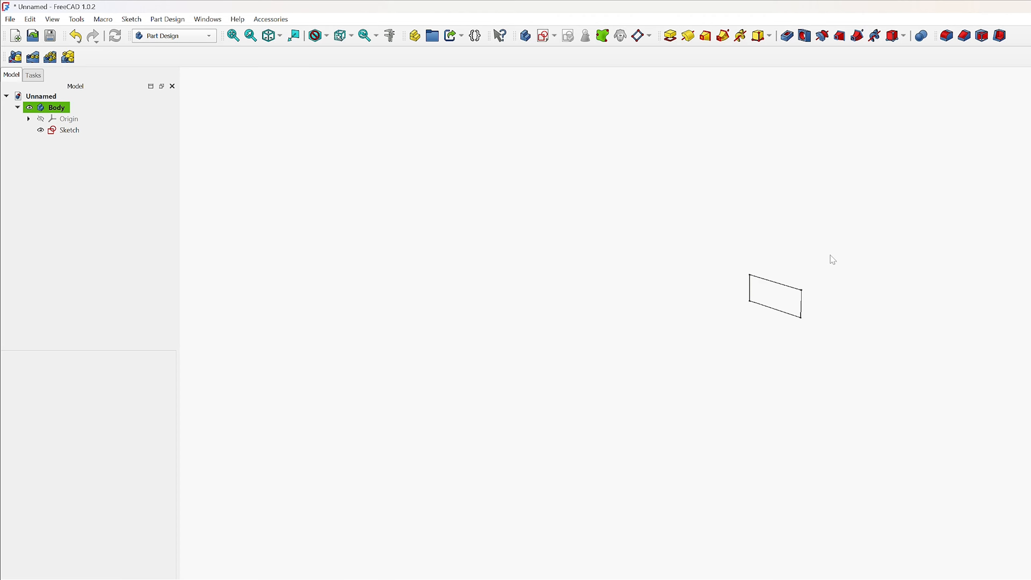
pyautogui.scroll(10, 832, 260)
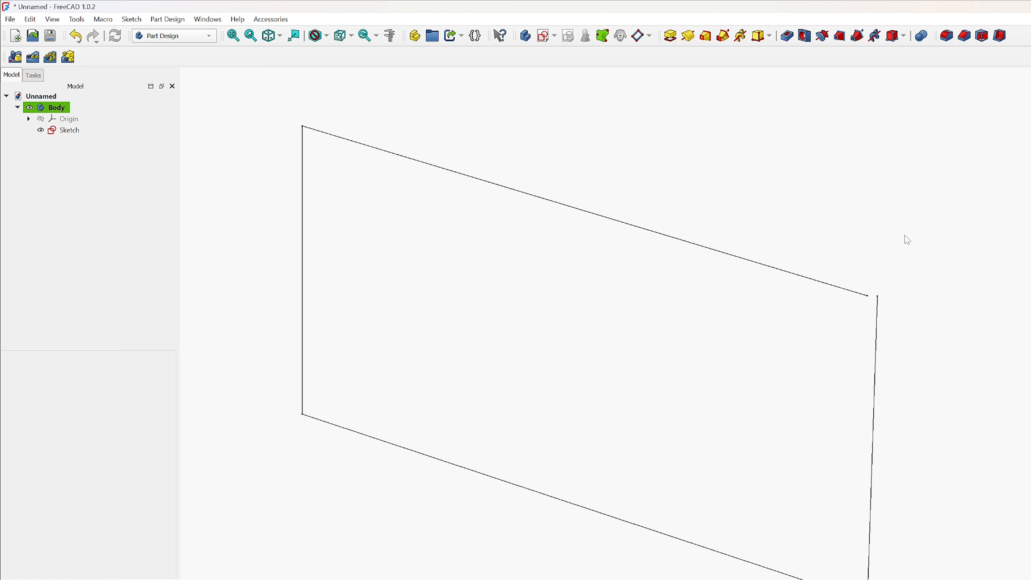
pyautogui.scroll(3, 868, 293)
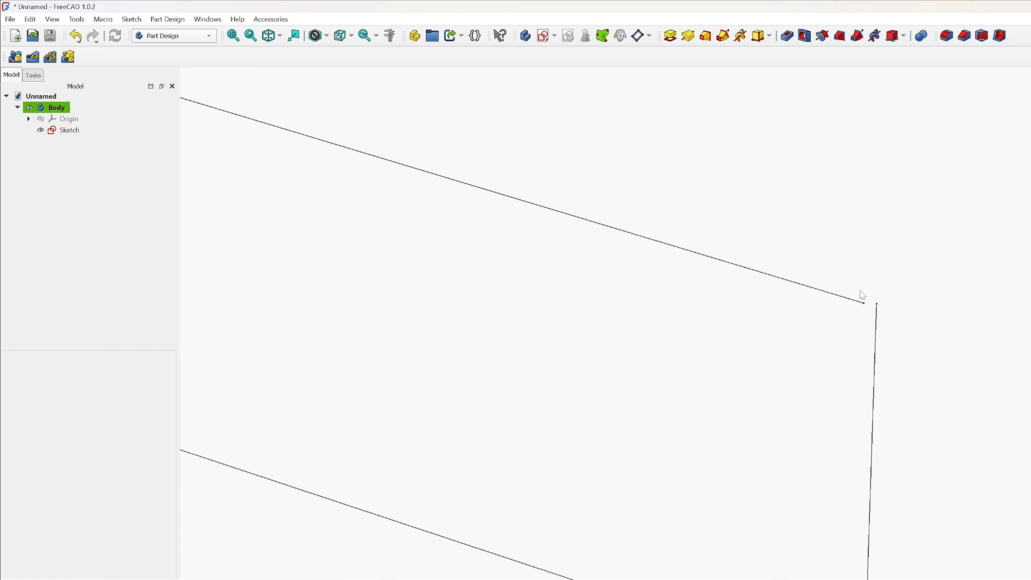
pyautogui.click(65, 130)
pyautogui.rightClick(66, 132)
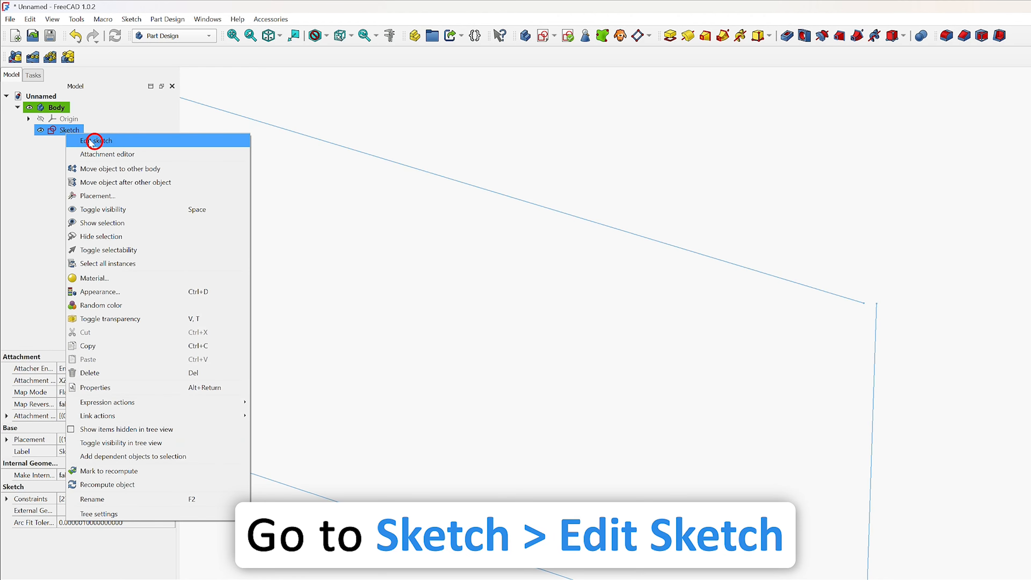
pyautogui.click(96, 141)
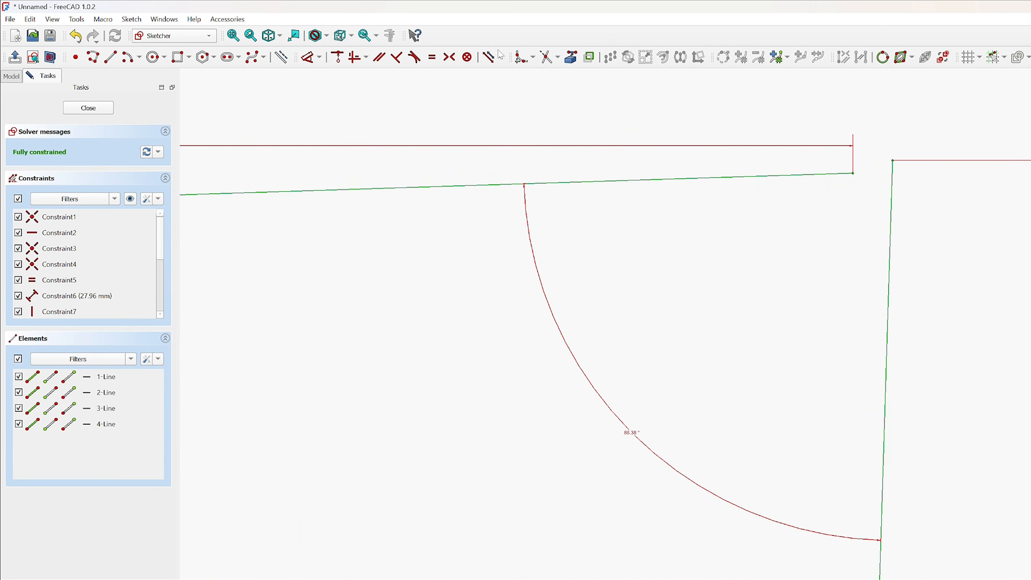
# Step: Try to dimension the gap between the two unconnected corner endpoints at 0.001 mm
pyautogui.click(319, 65)
pyautogui.click(321, 72)
pyautogui.click(892, 161)
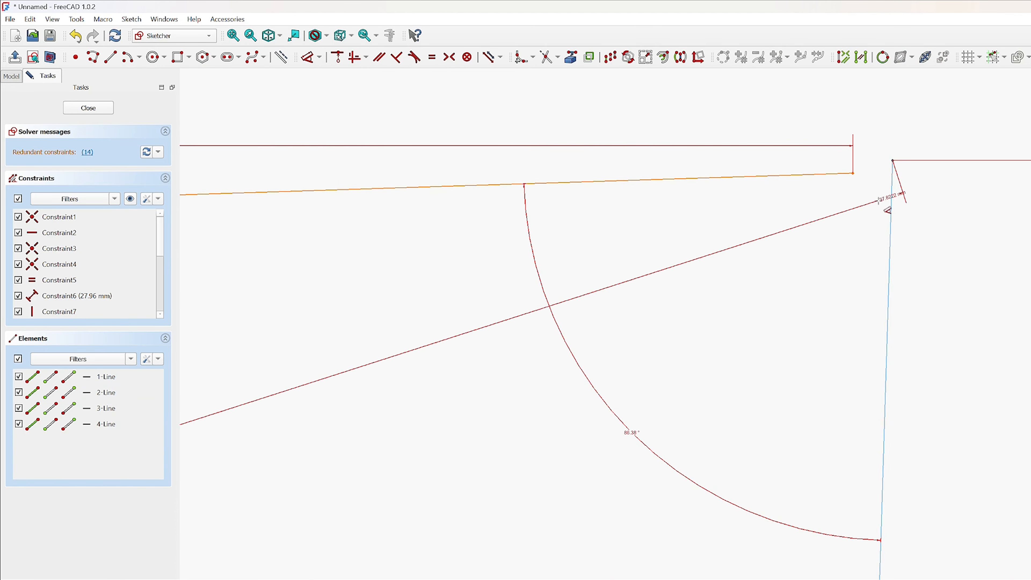
pyautogui.click(893, 161)
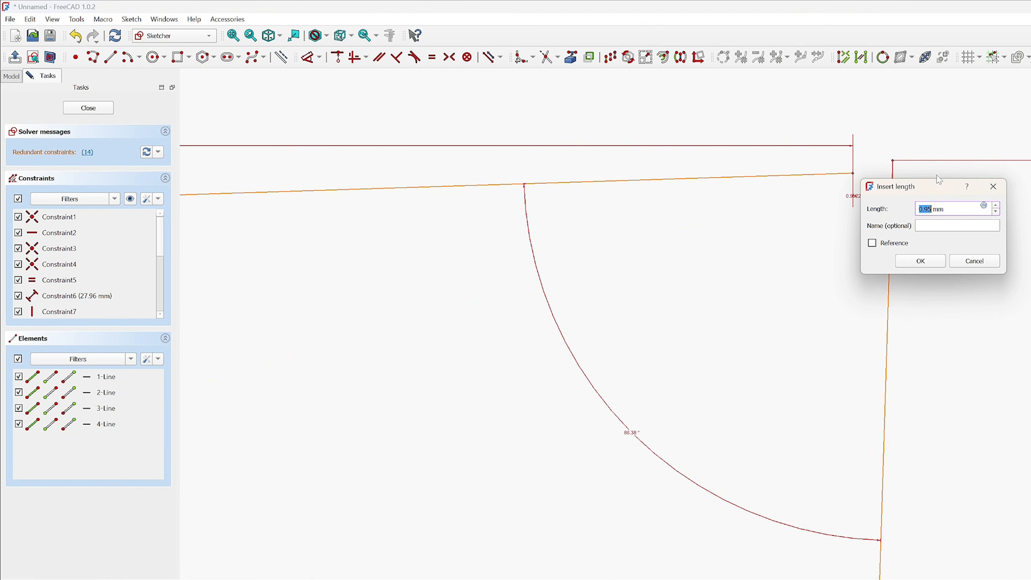
pyautogui.write('.001')
pyautogui.click(921, 261)
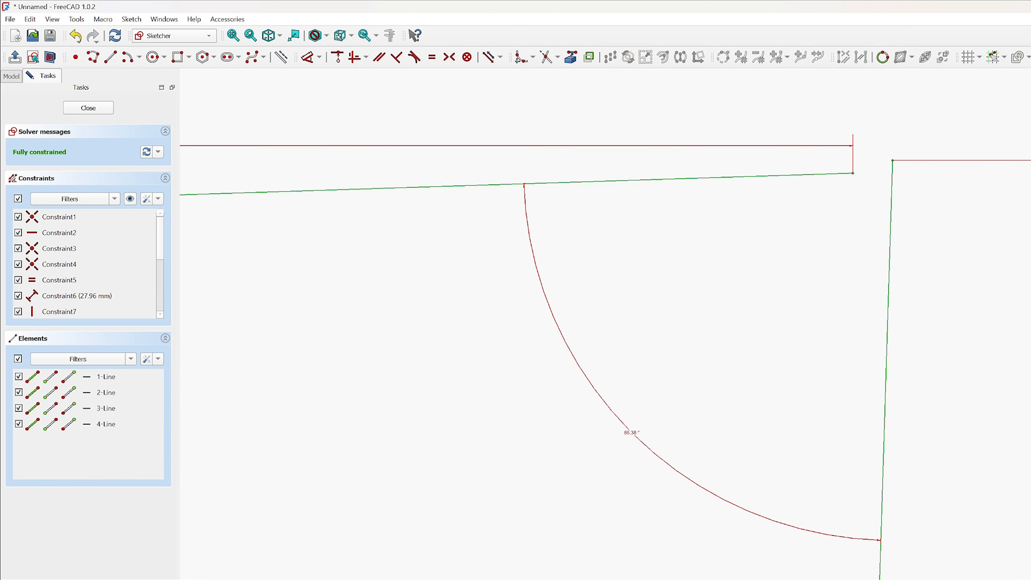
pyautogui.scroll(-6, 1000, 155)
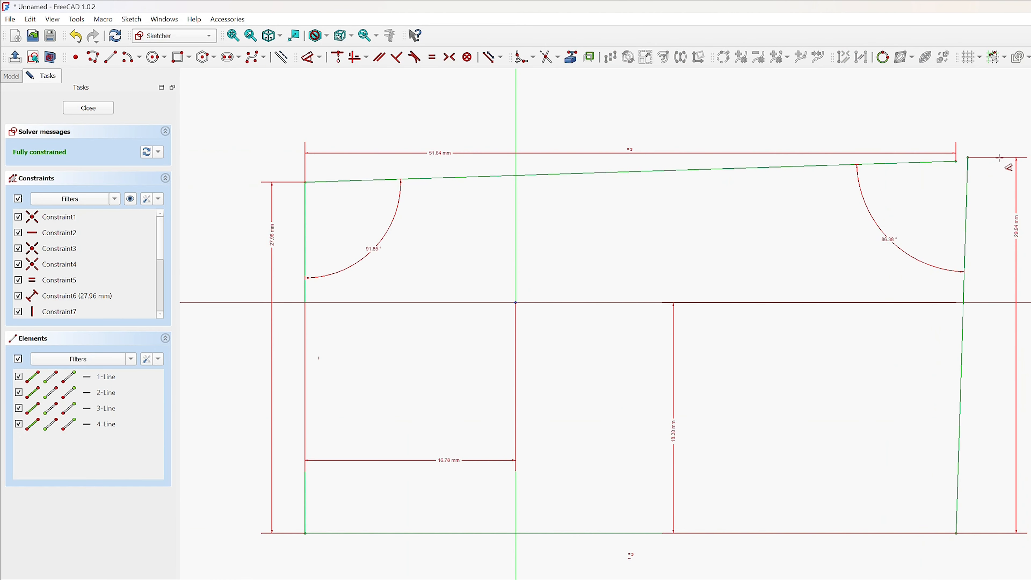
pyautogui.press('Escape')
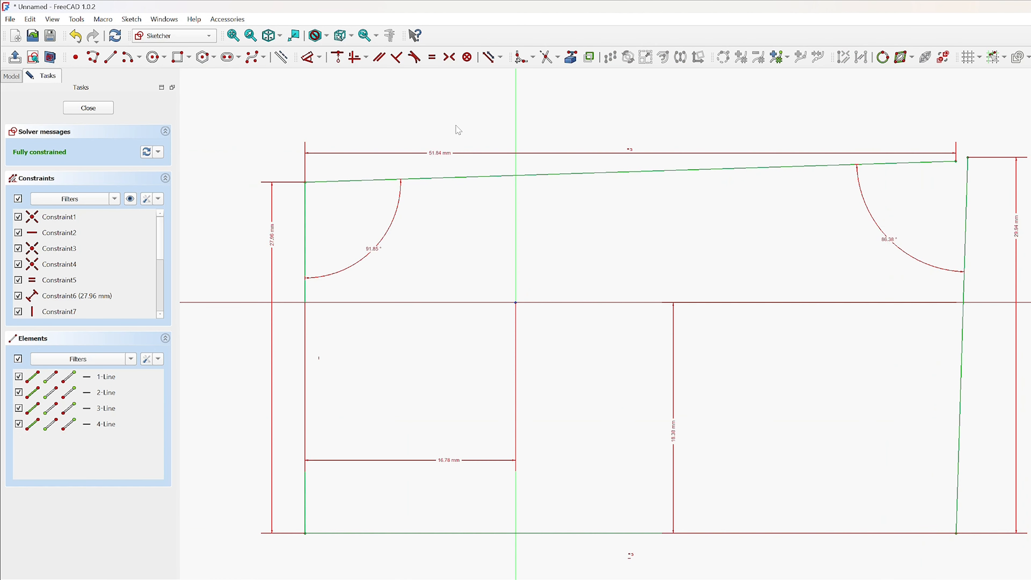
# Step: Delete the 51.84 mm horizontal dimension constraint above the sketch's upper line
pyautogui.click(438, 154)
pyautogui.press('Delete')
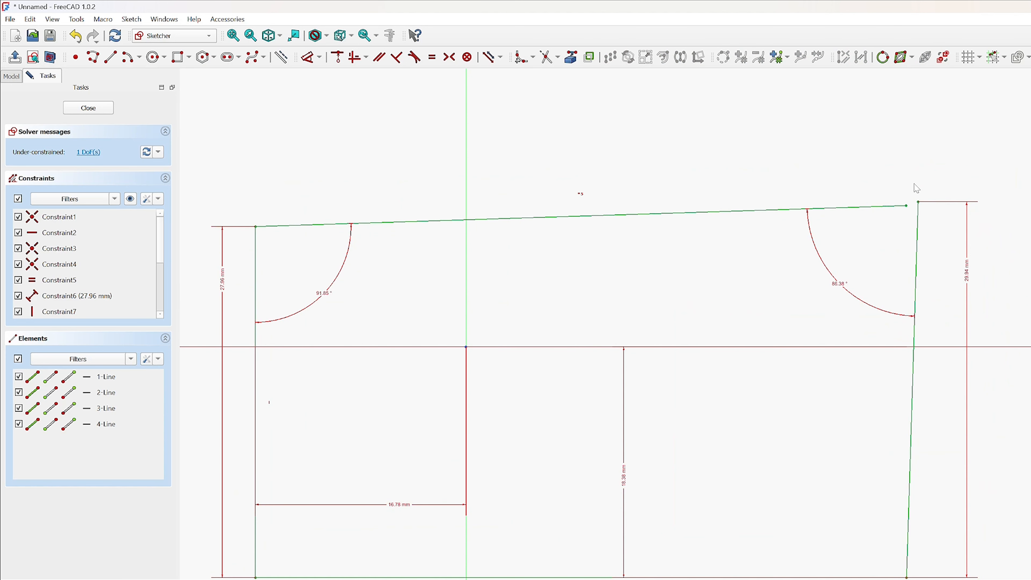
pyautogui.scroll(3, 917, 188)
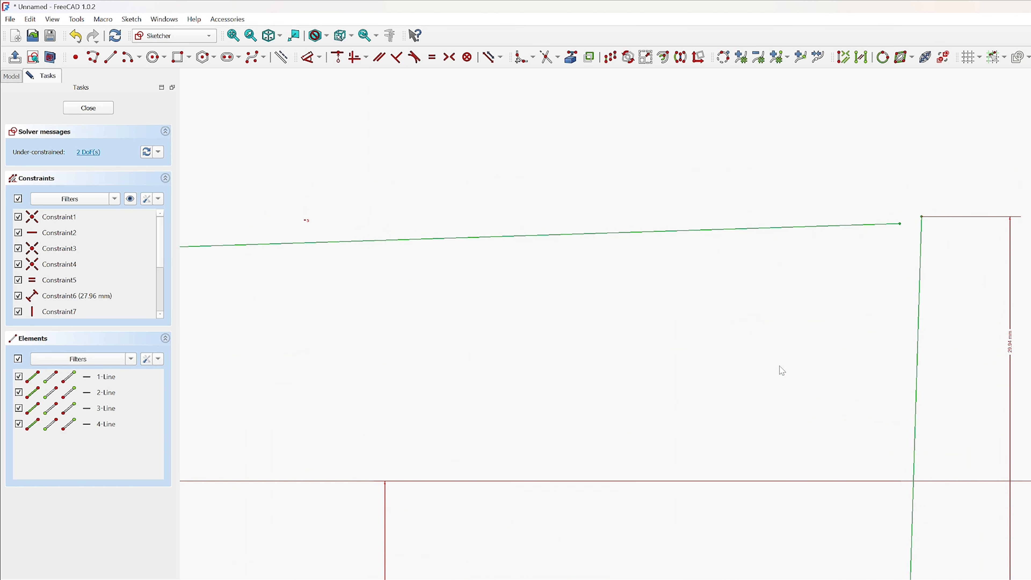
# Step: Try to constrain the distance between the two open corner endpoints to 0 mm
pyautogui.click(318, 60)
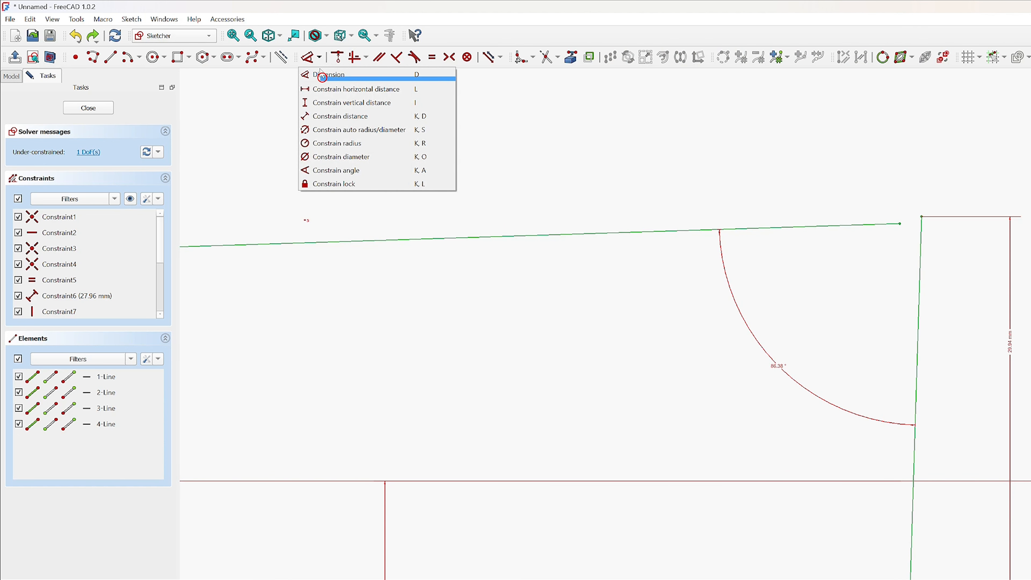
pyautogui.click(323, 77)
pyautogui.click(900, 224)
pyautogui.click(921, 216)
pyautogui.click(938, 271)
pyautogui.click(871, 251)
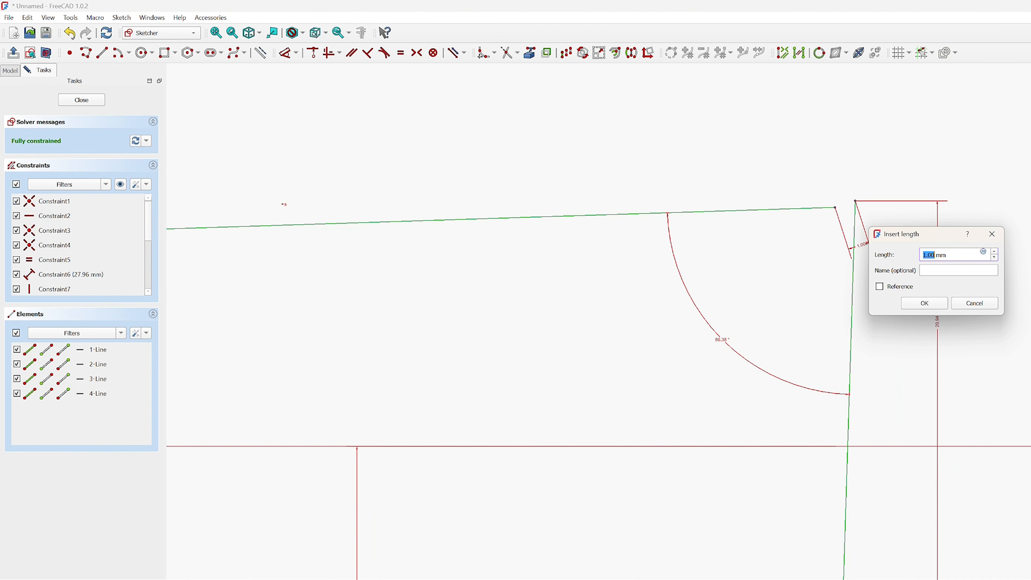
pyautogui.write('0')
pyautogui.click(924, 303)
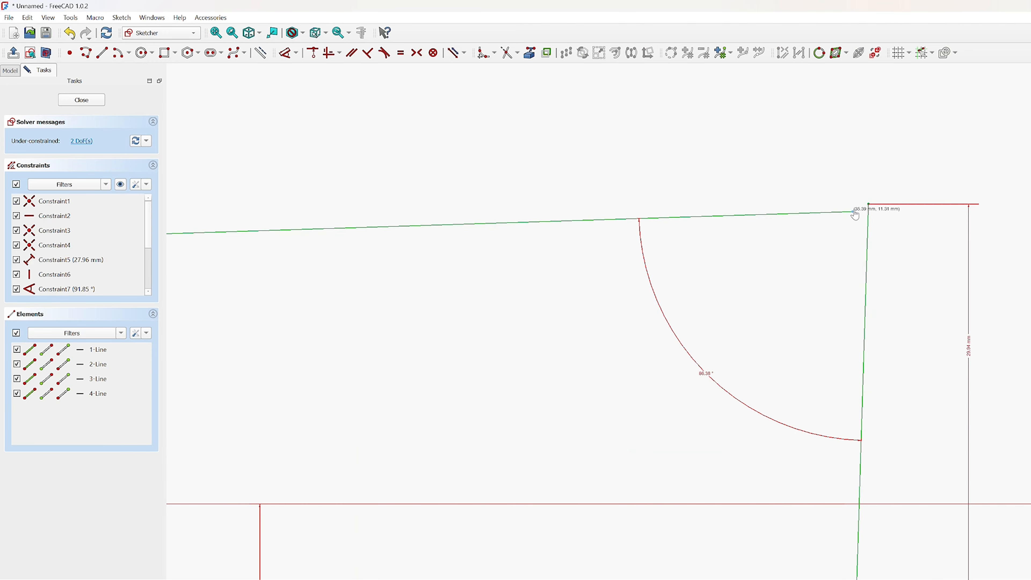
pyautogui.press('Escape')
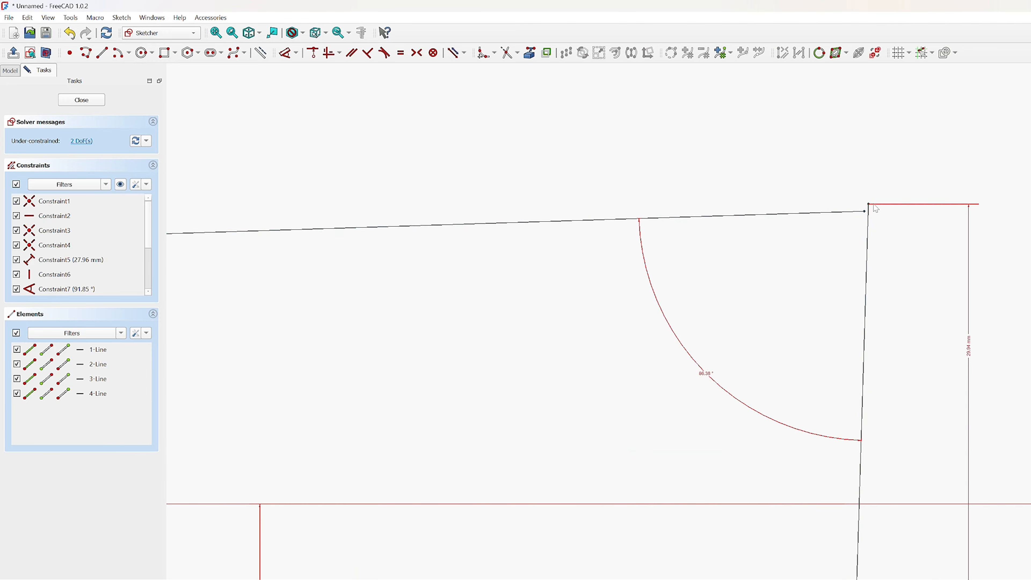
# Step: Move the upper line's loose endpoint onto the near-vertical side line and finish editing the sketch
pyautogui.moveTo(875, 209)
pyautogui.mouseDown()
pyautogui.moveTo(847, 212)
pyautogui.moveTo(817, 292)
pyautogui.moveTo(819, 361)
pyautogui.moveTo(858, 320)
pyautogui.mouseUp()
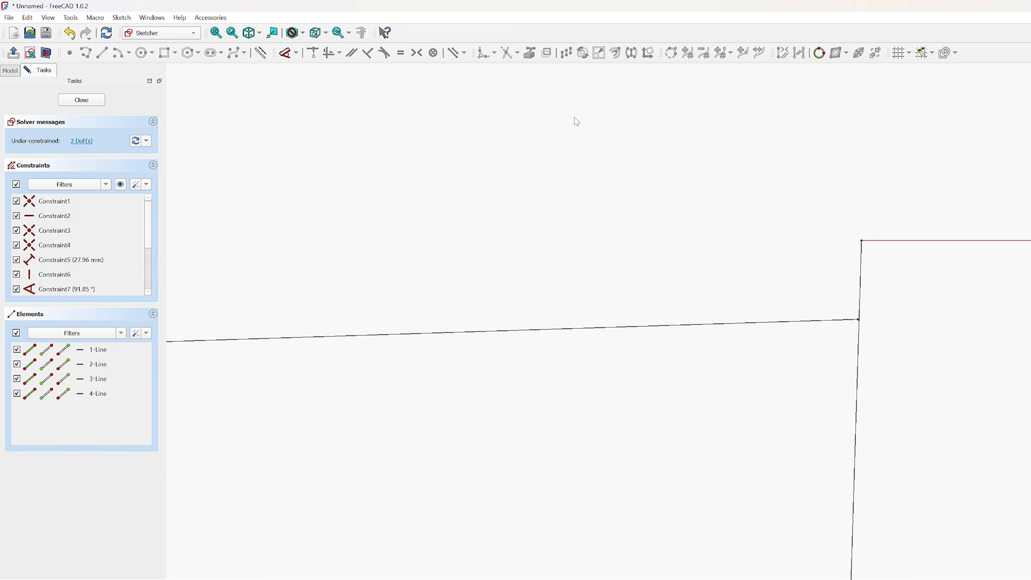
pyautogui.click(81, 99)
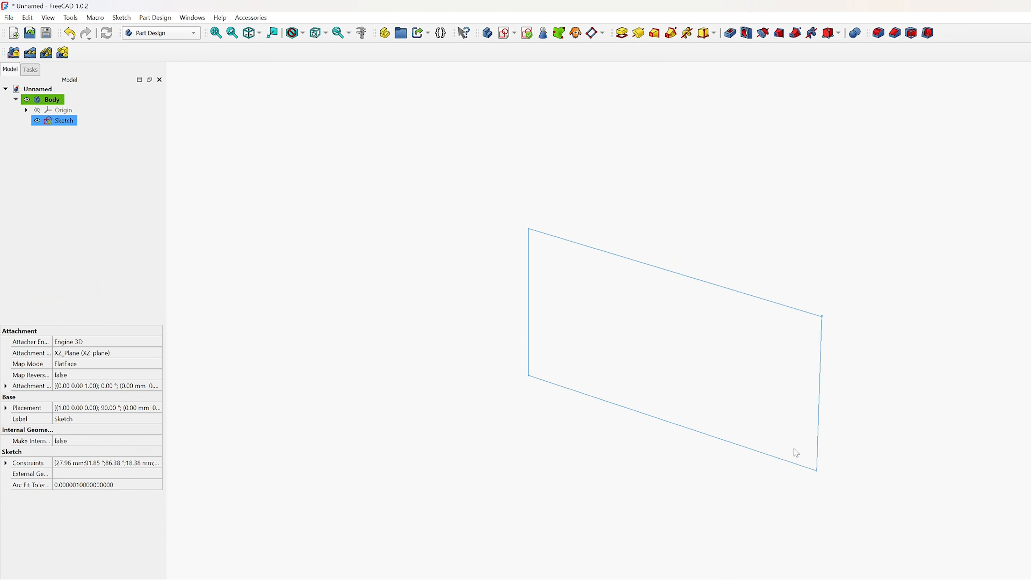
pyautogui.click(32, 133)
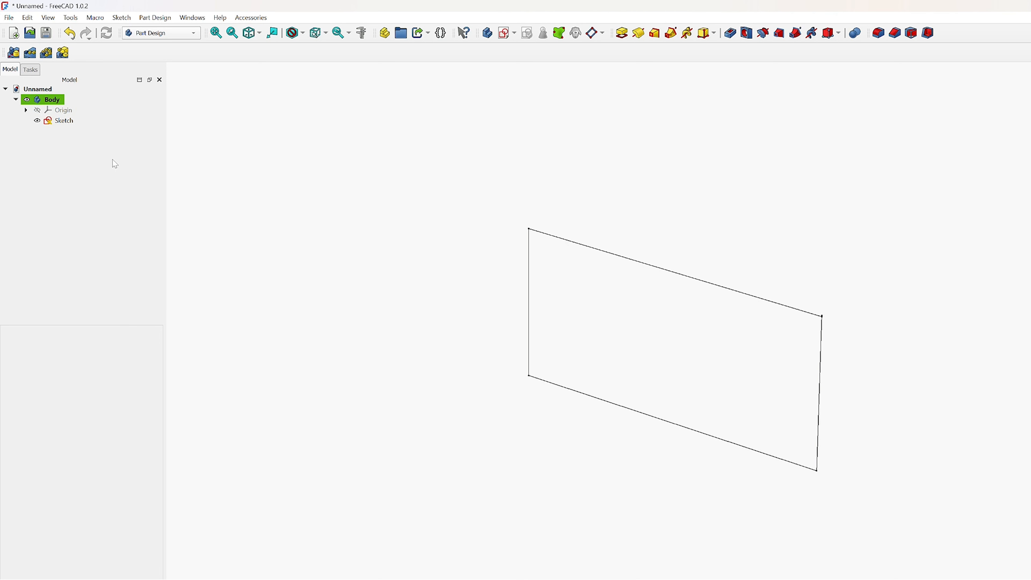
# Step: Run sketch validation, highlight the troublesome vertexes, examine the open corner closely and close the validation
pyautogui.click(61, 120)
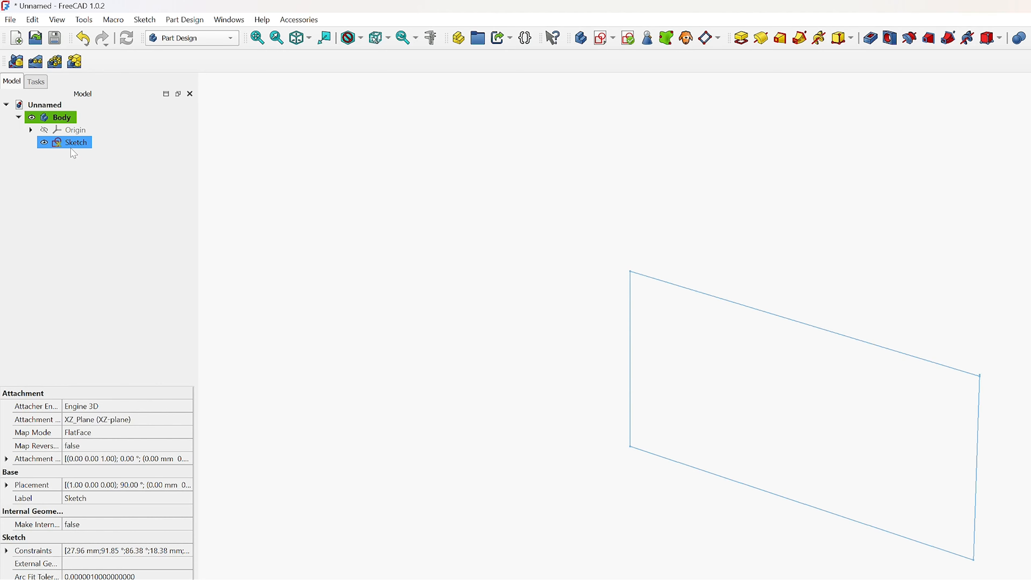
pyautogui.click(144, 20)
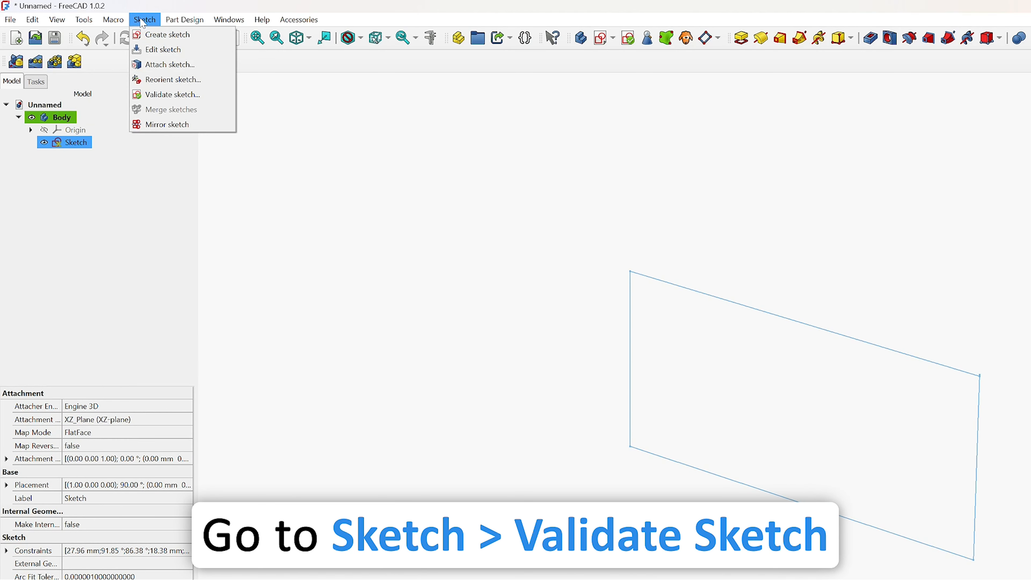
pyautogui.click(154, 95)
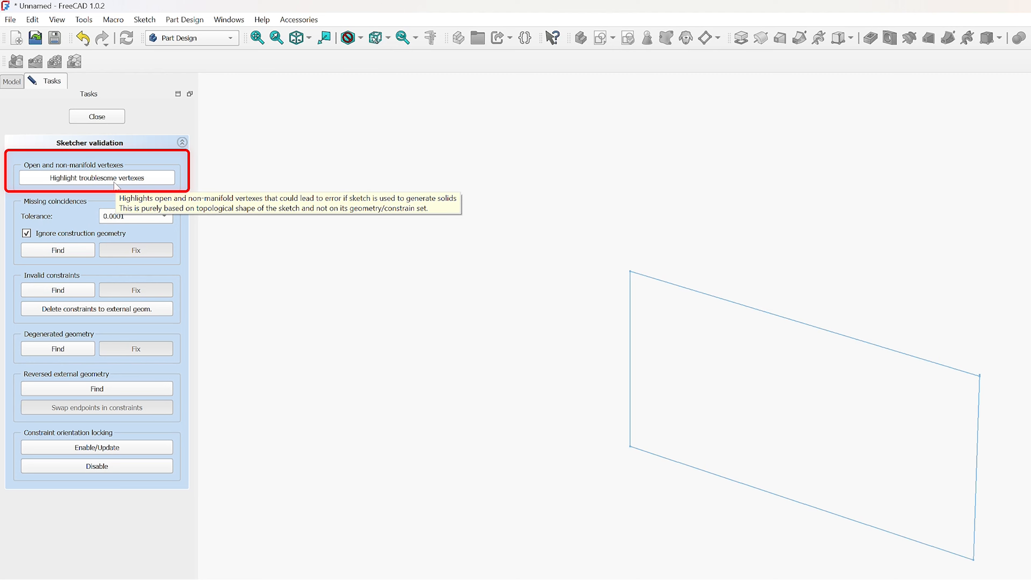
pyautogui.click(62, 181)
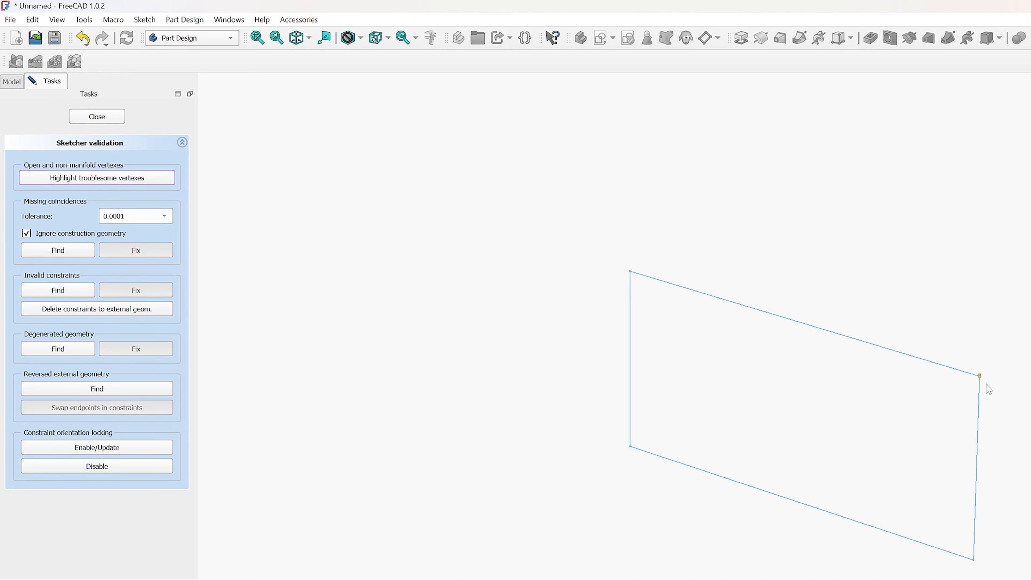
pyautogui.scroll(3, 989, 389)
pyautogui.scroll(-2, 874, 206)
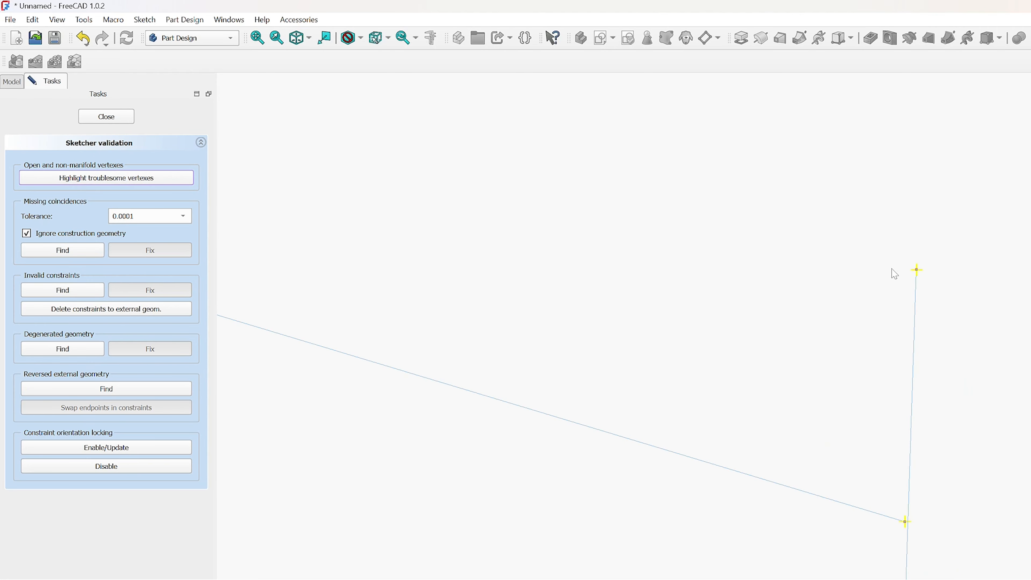
pyautogui.scroll(2, 896, 314)
pyautogui.scroll(-2, 902, 379)
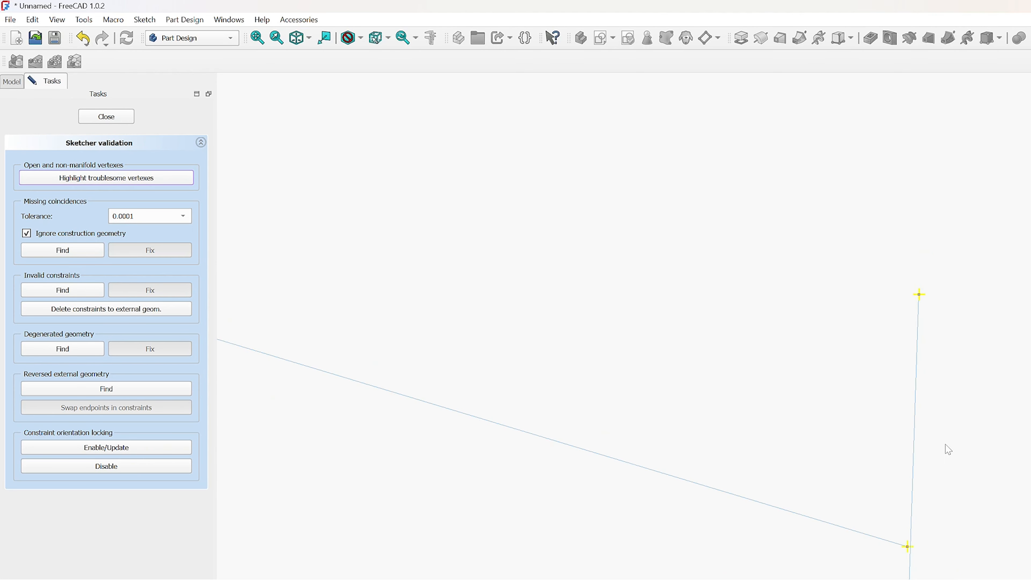
pyautogui.scroll(-2, 970, 291)
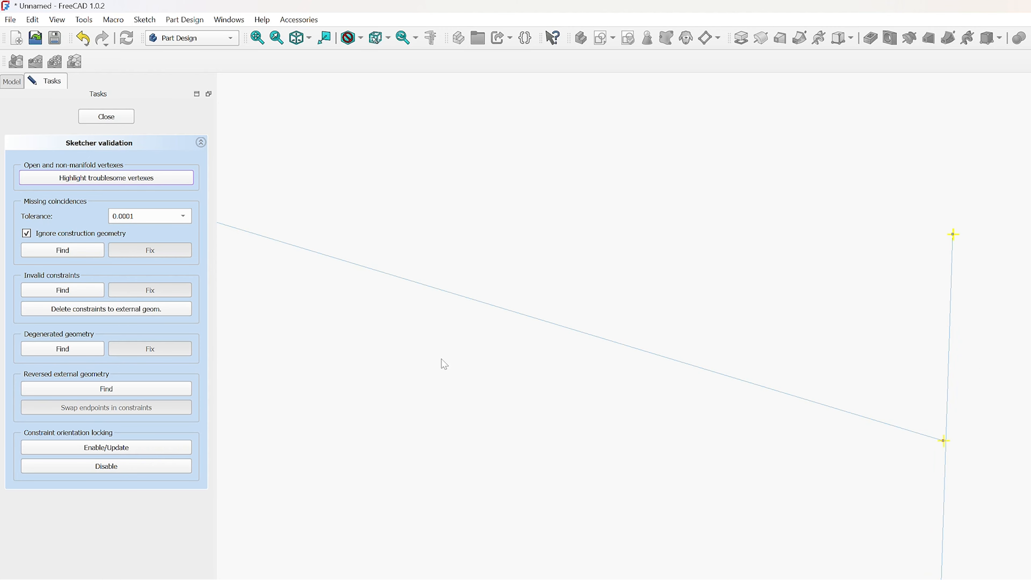
pyautogui.click(106, 118)
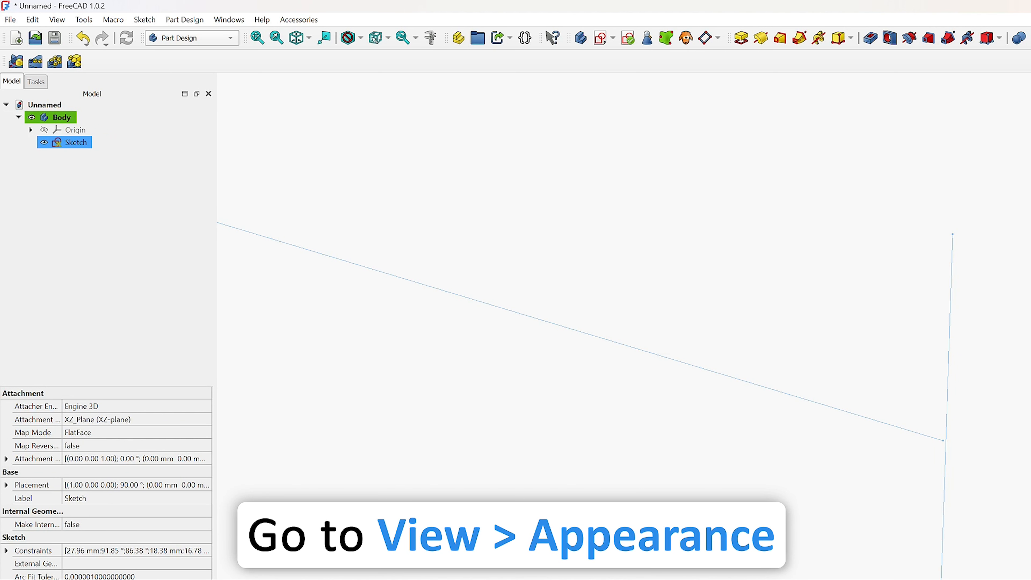
# Step: Set the sketch's point size to 10 in its appearance settings
pyautogui.click(57, 19)
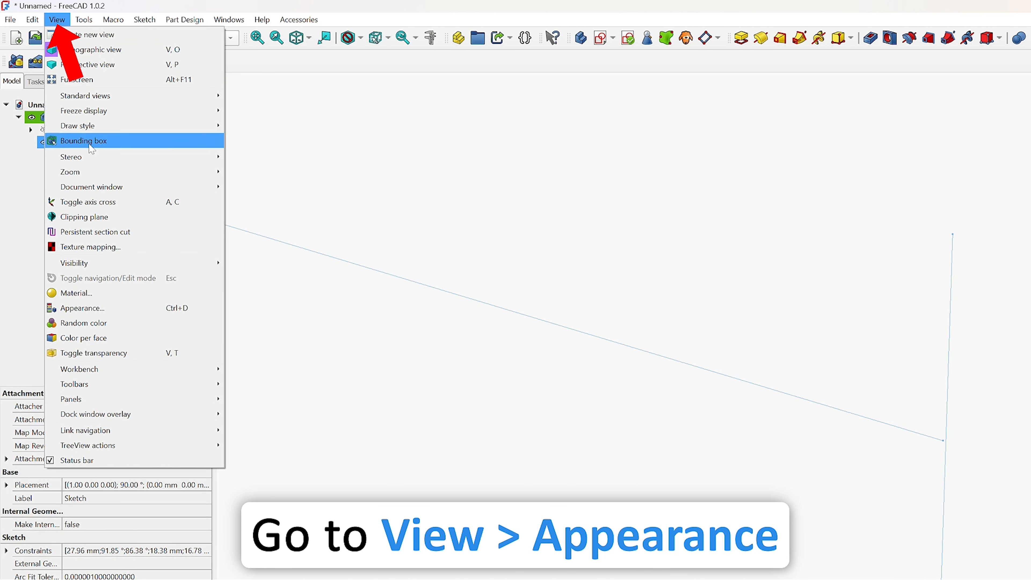
pyautogui.click(126, 305)
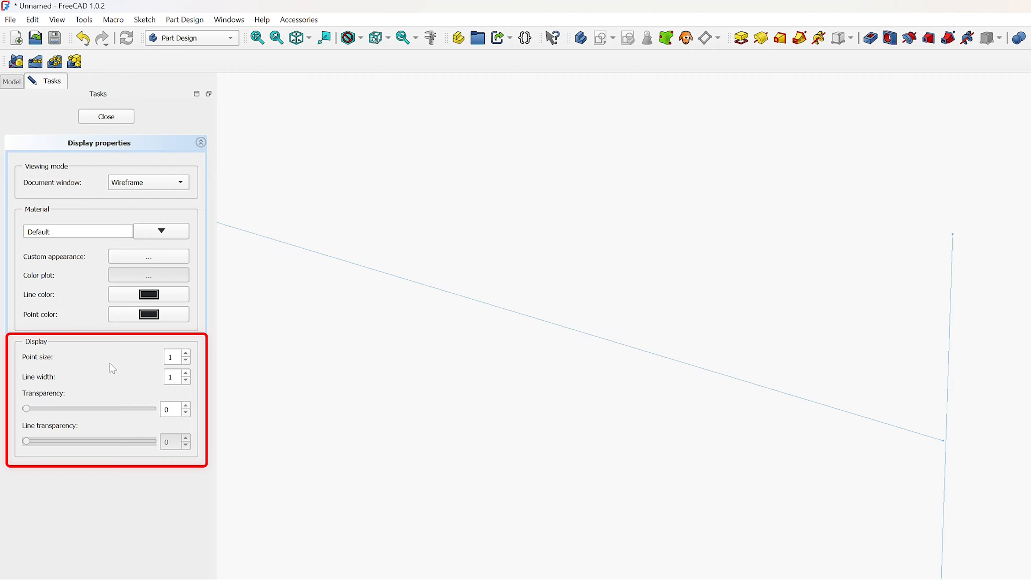
pyautogui.click(186, 354)
pyautogui.click(187, 355)
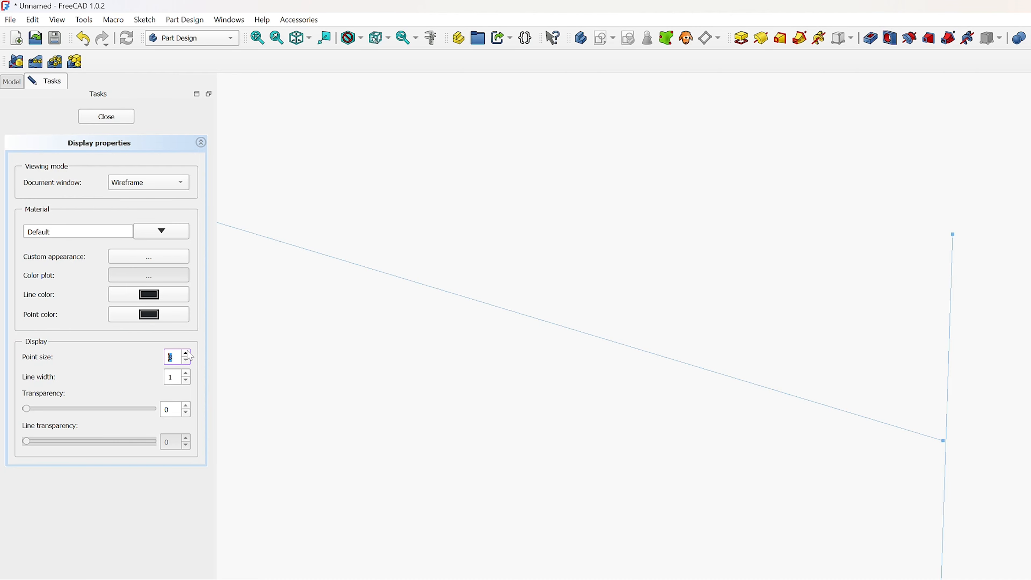
pyautogui.scroll(-10, 1027, 252)
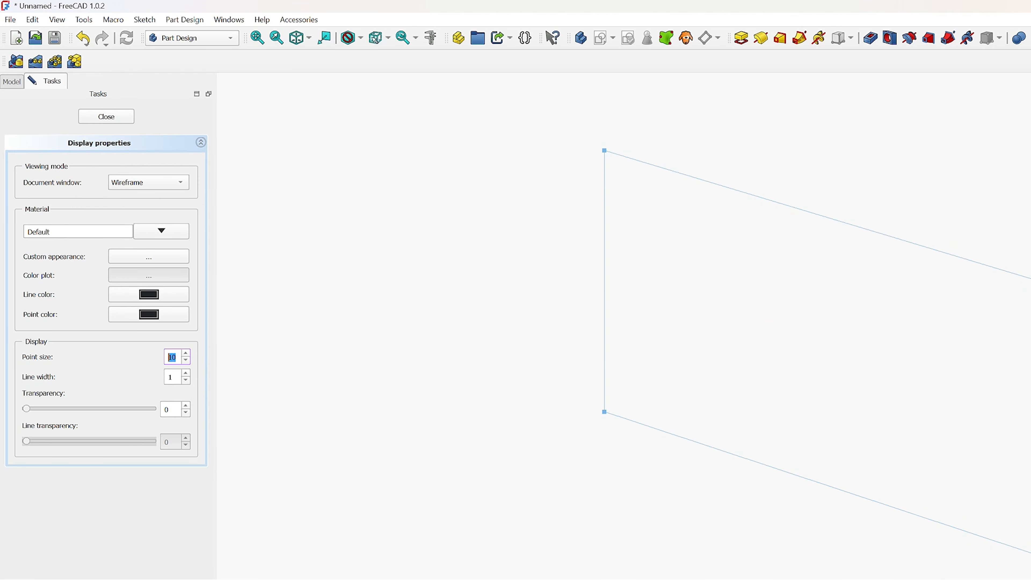
pyautogui.scroll(6, 242, 364)
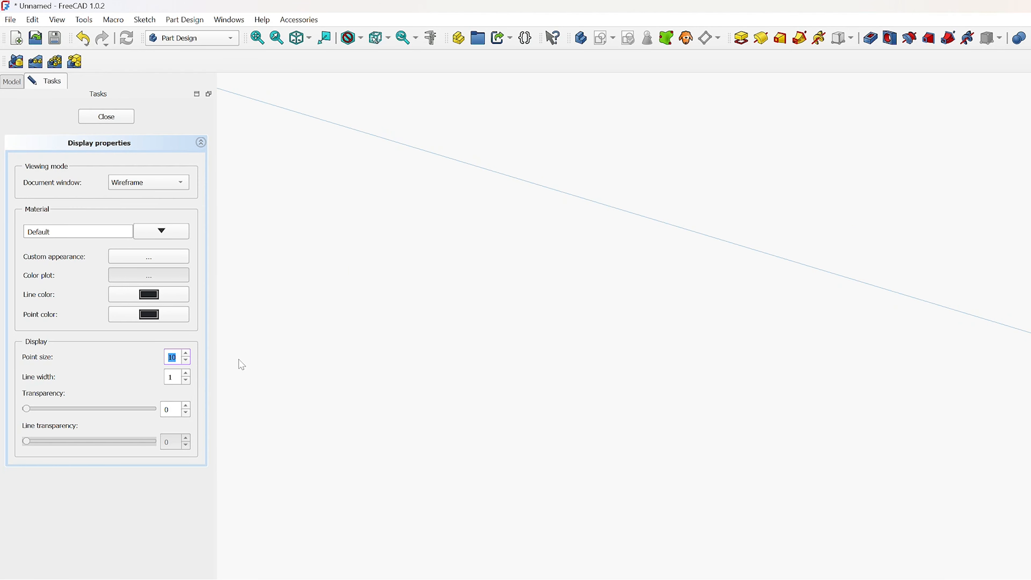
# Step: Increase the sketch's line width in its display properties and close them
pyautogui.click(186, 374)
pyautogui.click(186, 374)
pyautogui.click(186, 374)
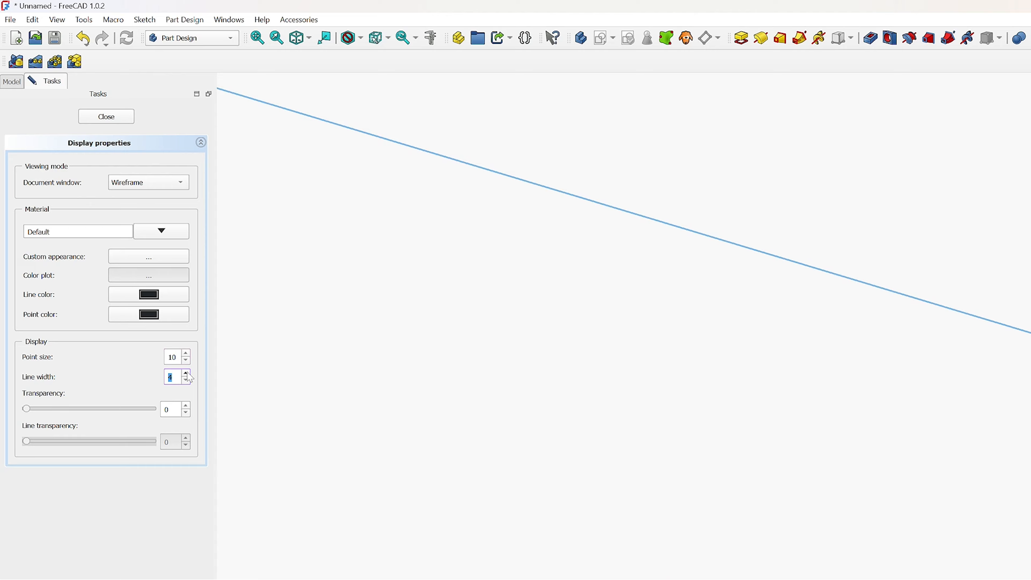
pyautogui.click(187, 380)
pyautogui.click(106, 116)
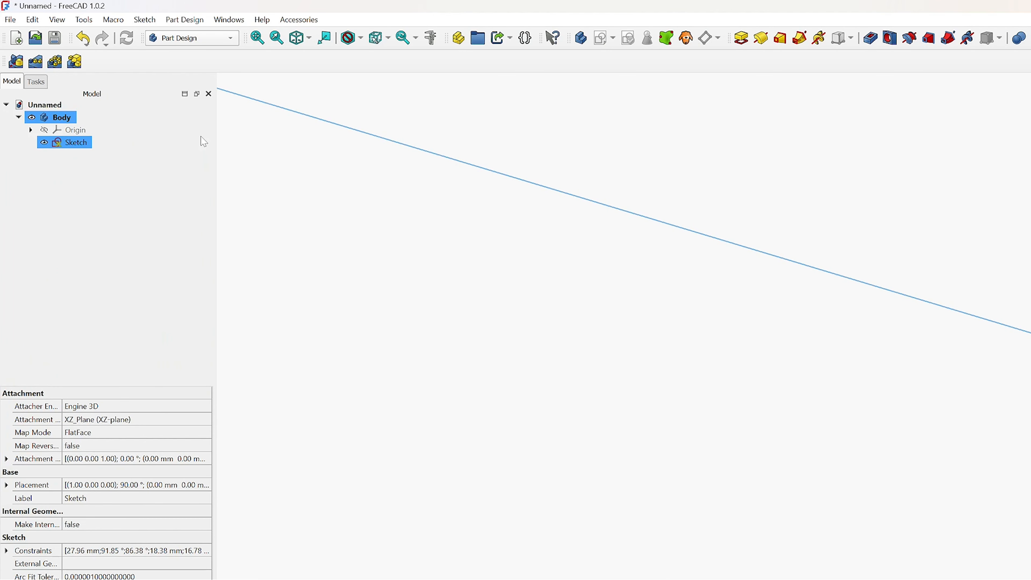
# Step: Run sketch validation again, highlight the troublesome vertexes, examine the marked corner and close the validation
pyautogui.click(145, 19)
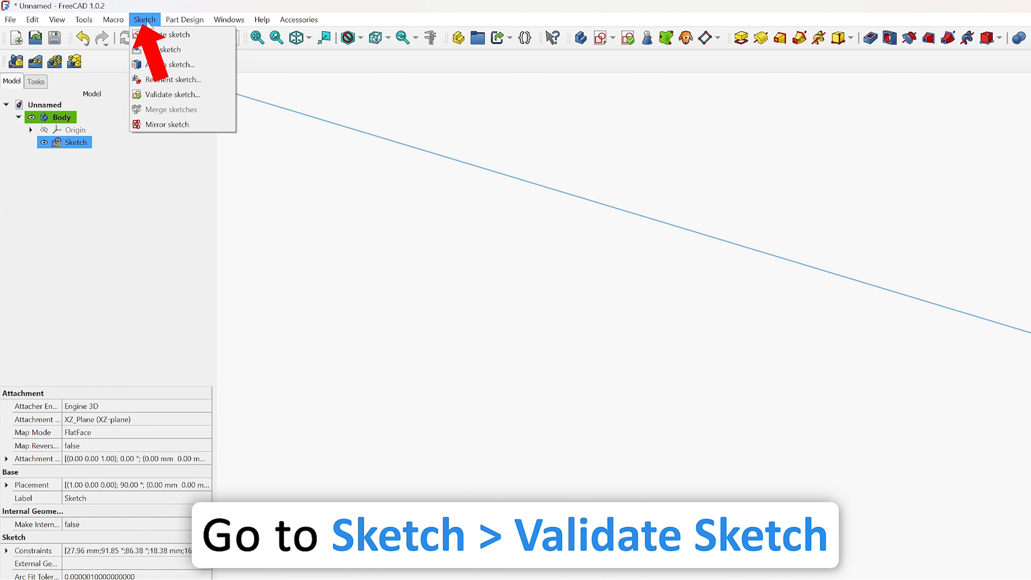
pyautogui.click(170, 94)
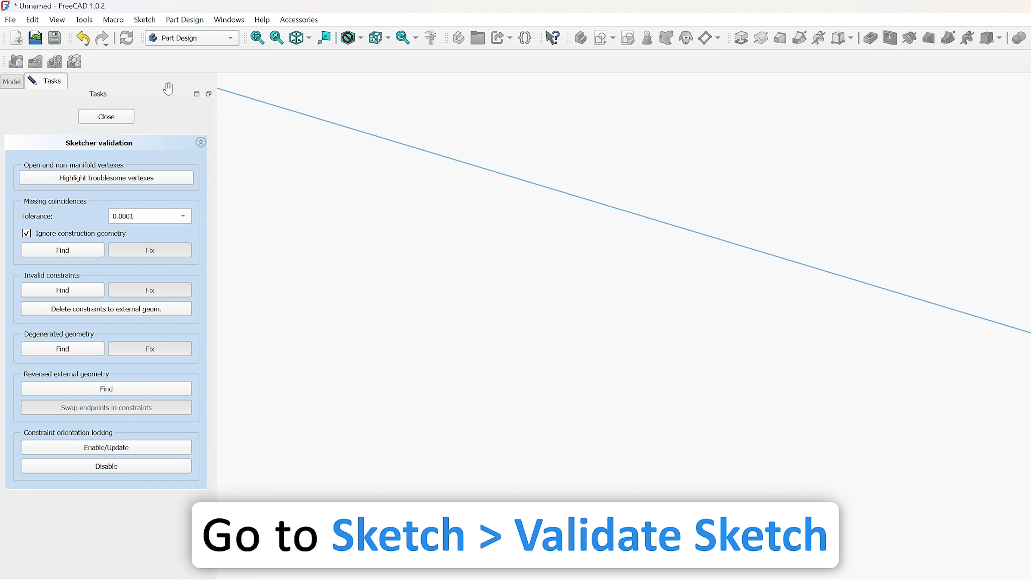
pyautogui.click(107, 178)
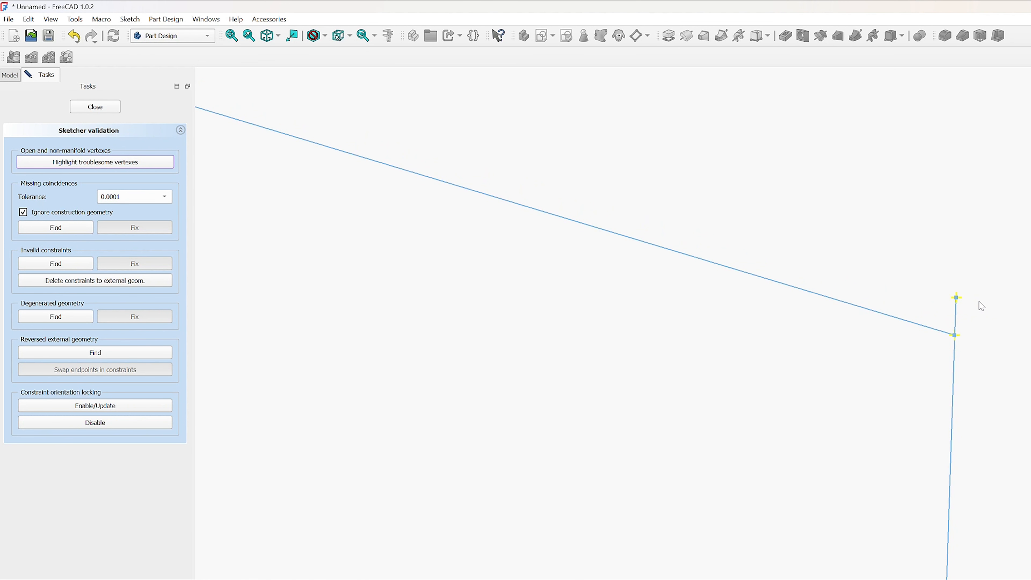
pyautogui.scroll(-5, 1019, 232)
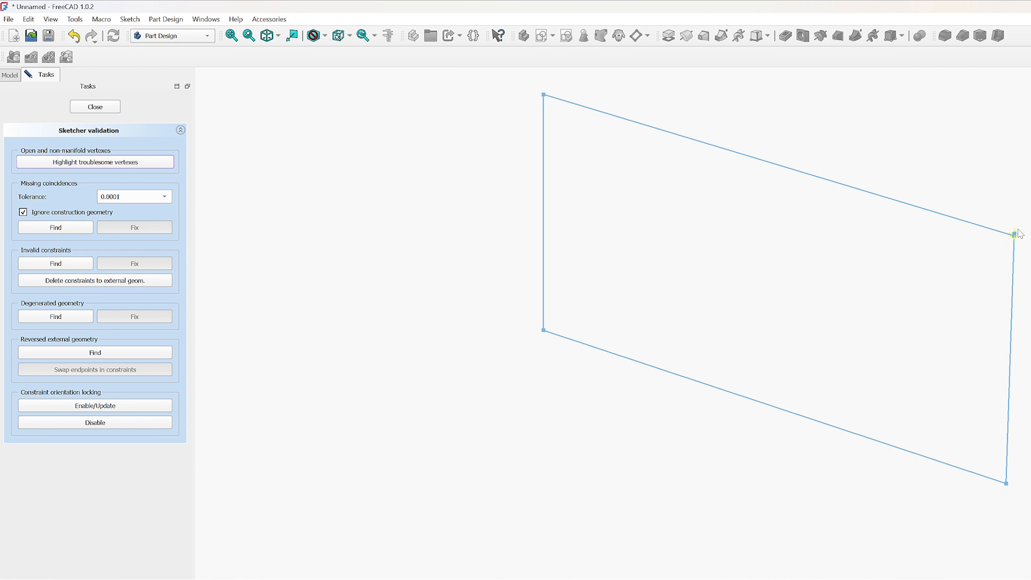
pyautogui.scroll(5, 1015, 233)
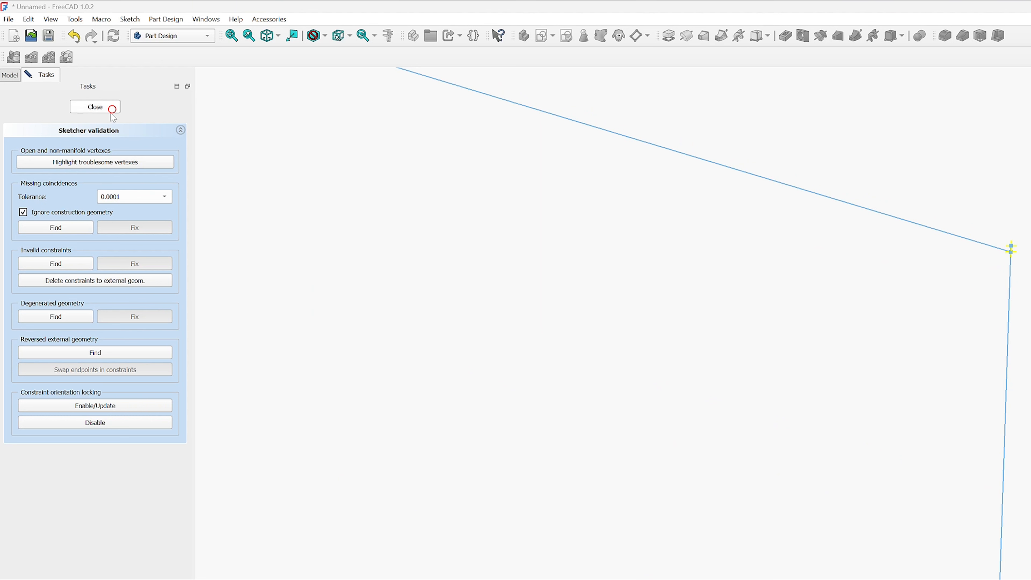
pyautogui.click(105, 107)
# Step: Edit the sketch and apply a coincident constraint between the two loose endpoints at the open corner, and finish editing
pyautogui.click(69, 130)
pyautogui.rightClick(75, 126)
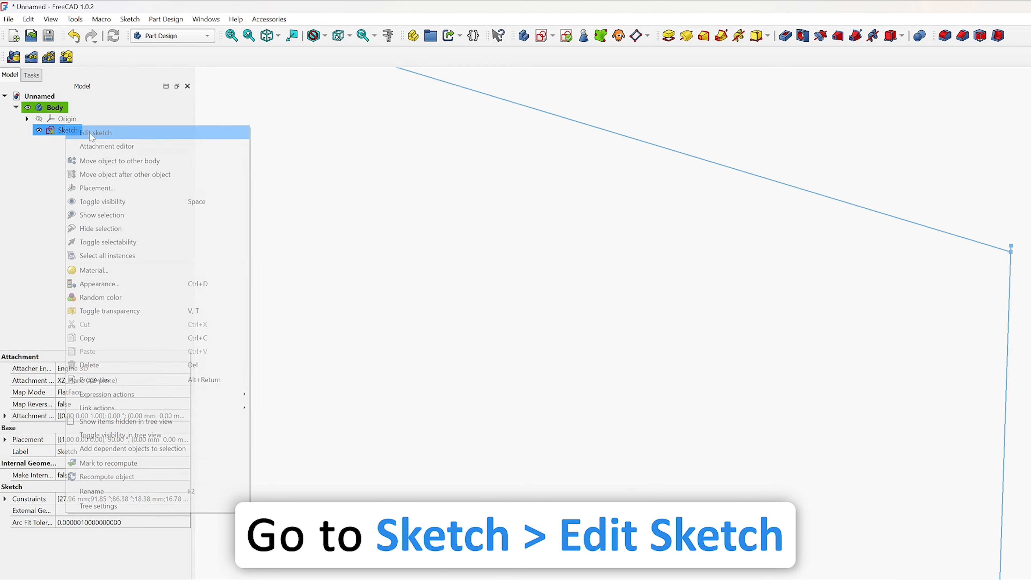
pyautogui.click(114, 131)
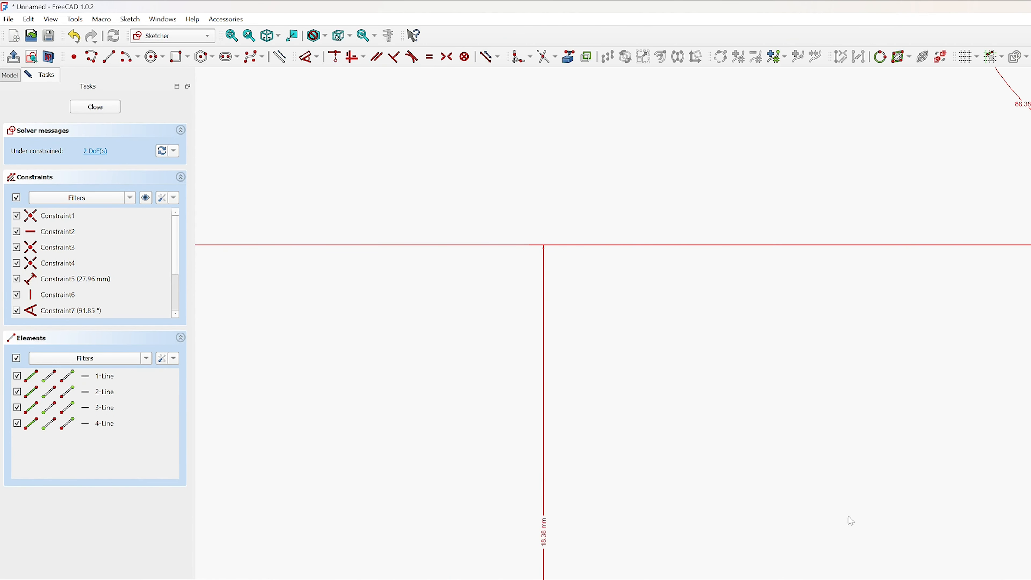
pyautogui.scroll(-4, 838, 508)
pyautogui.scroll(5, 947, 256)
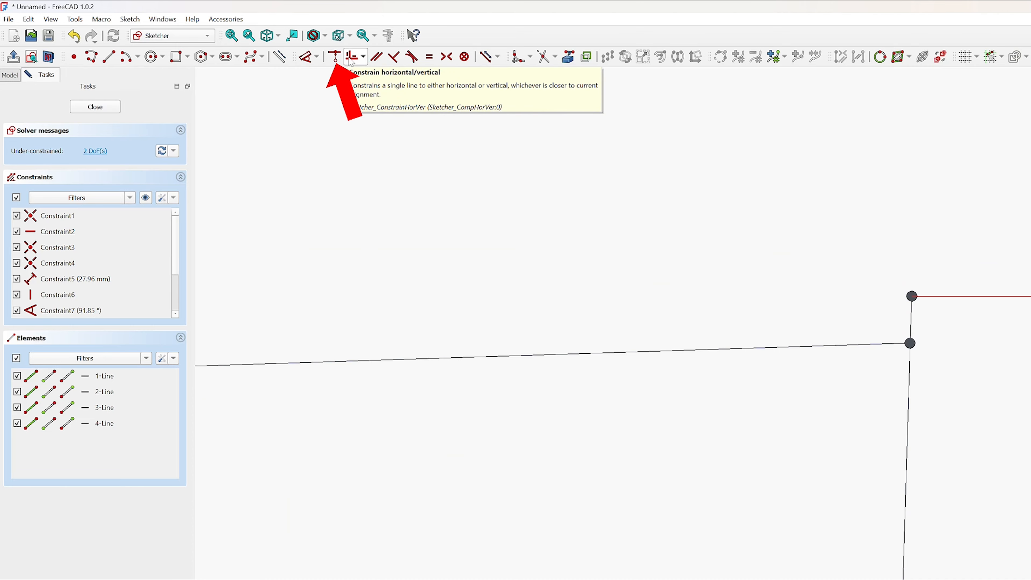
pyautogui.click(335, 57)
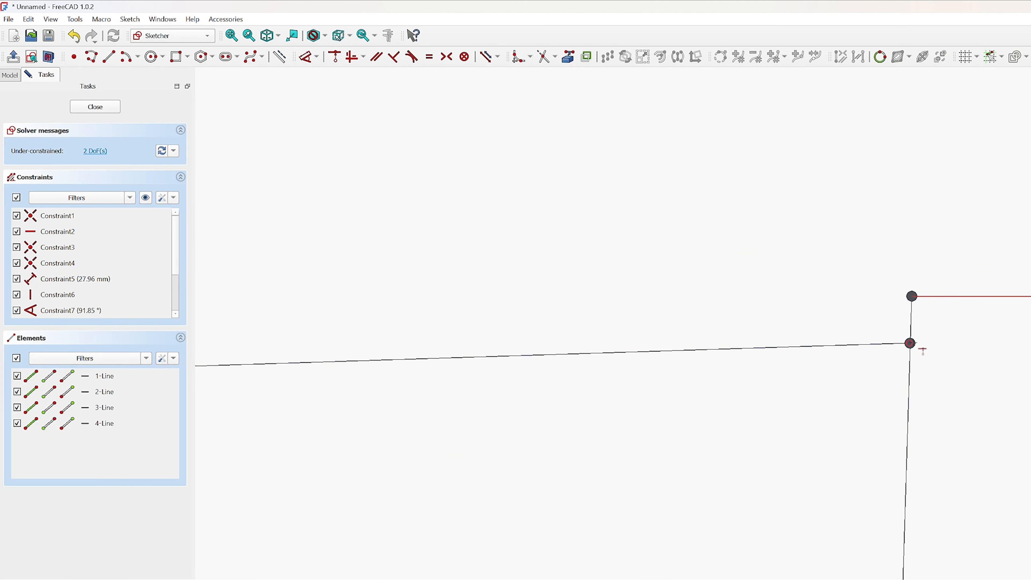
pyautogui.scroll(-3, 859, 293)
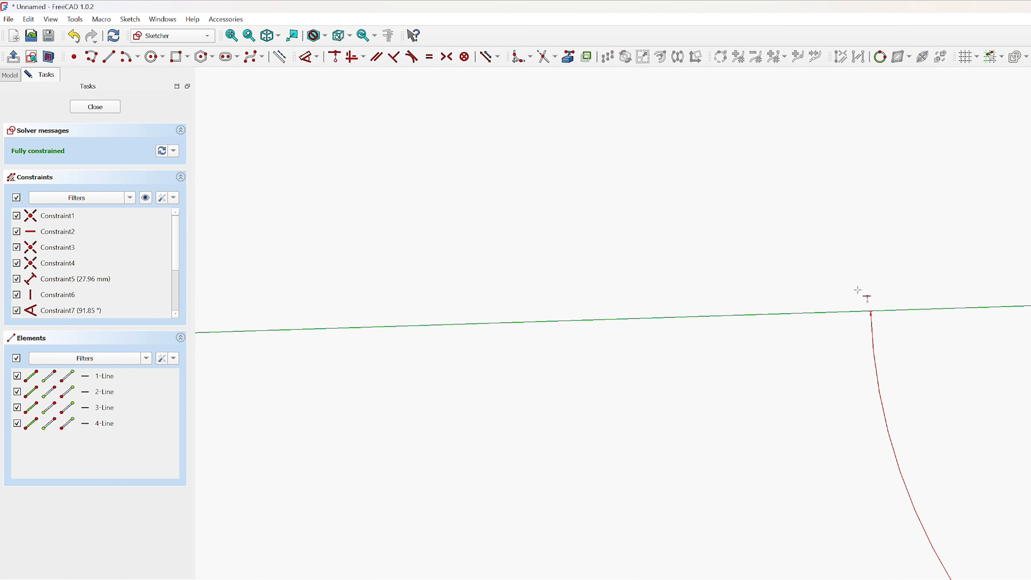
pyautogui.click(83, 111)
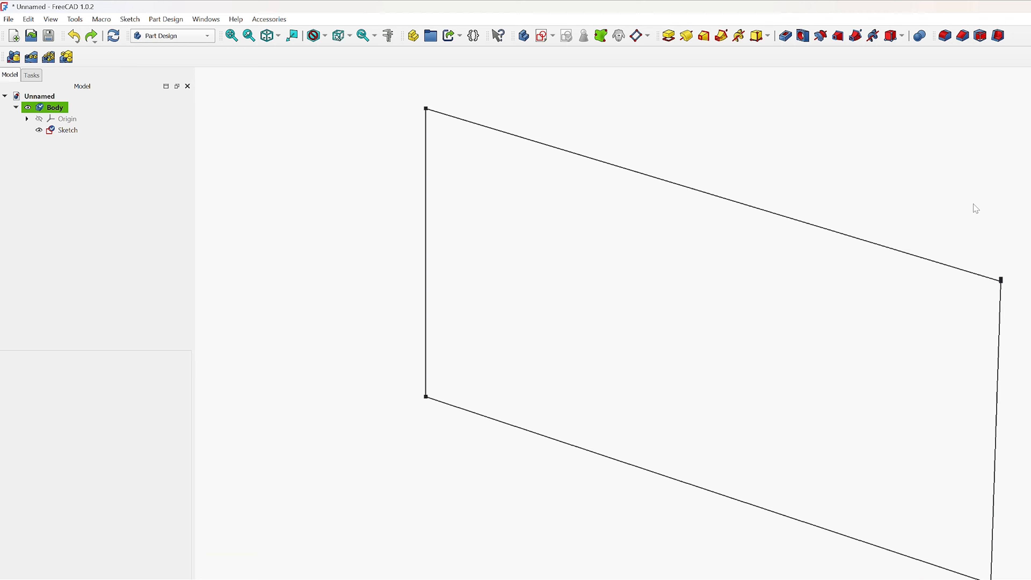
# Step: Examine the corner in its open state once more and redo the undone coincident constraint edit on the sketch
pyautogui.scroll(2, 1029, 267)
pyautogui.scroll(6, 993, 276)
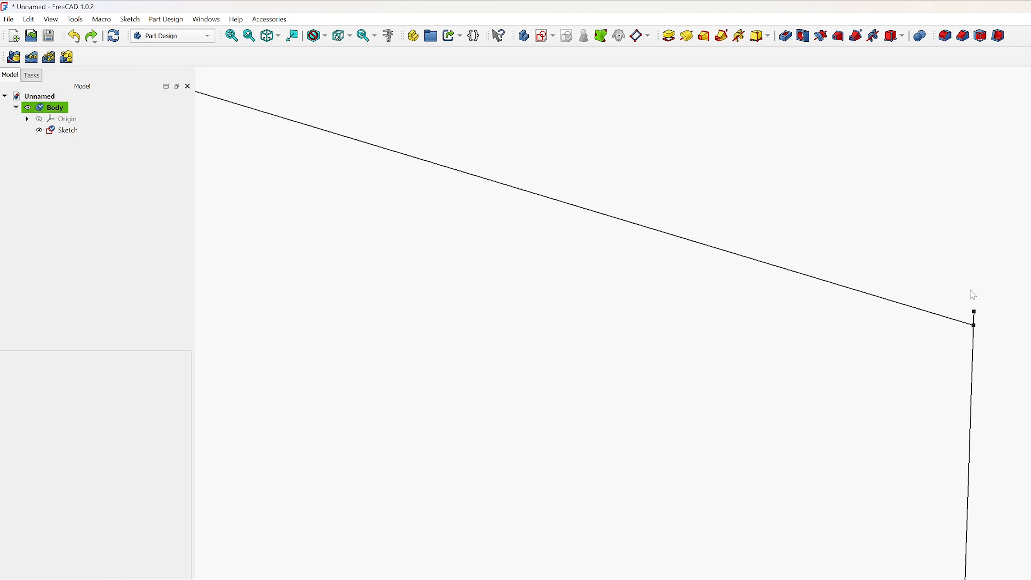
pyautogui.scroll(-3, 1025, 311)
pyautogui.click(63, 131)
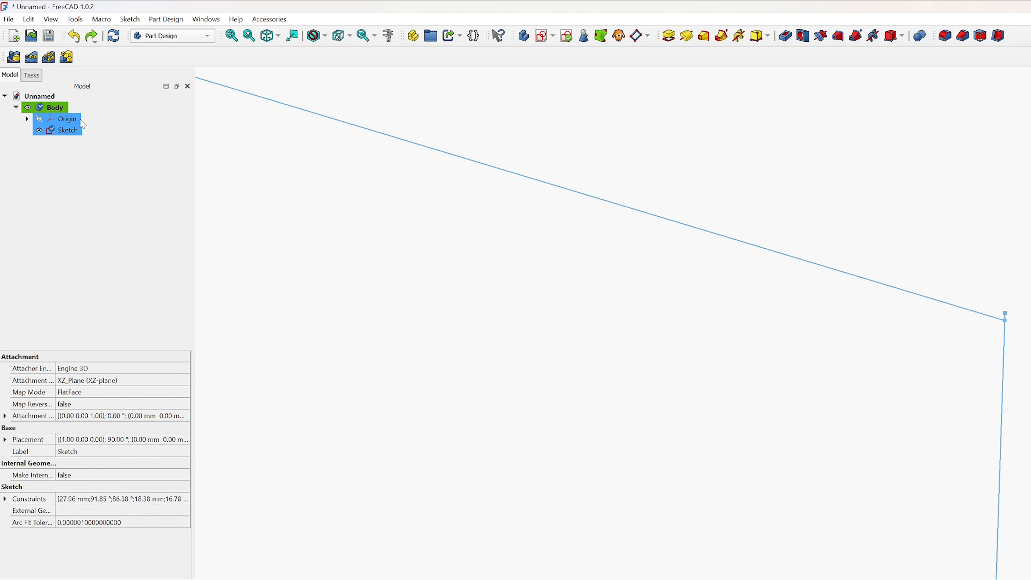
pyautogui.click(113, 35)
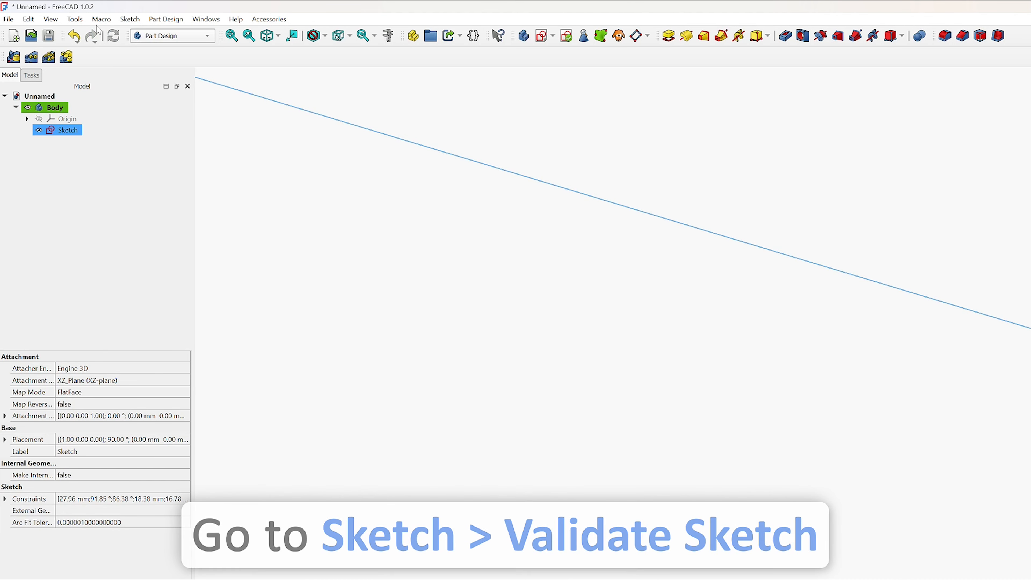
# Step: Validate the repaired sketch by highlighting troublesome vertexes, look over its outline and close the validation
pyautogui.click(122, 20)
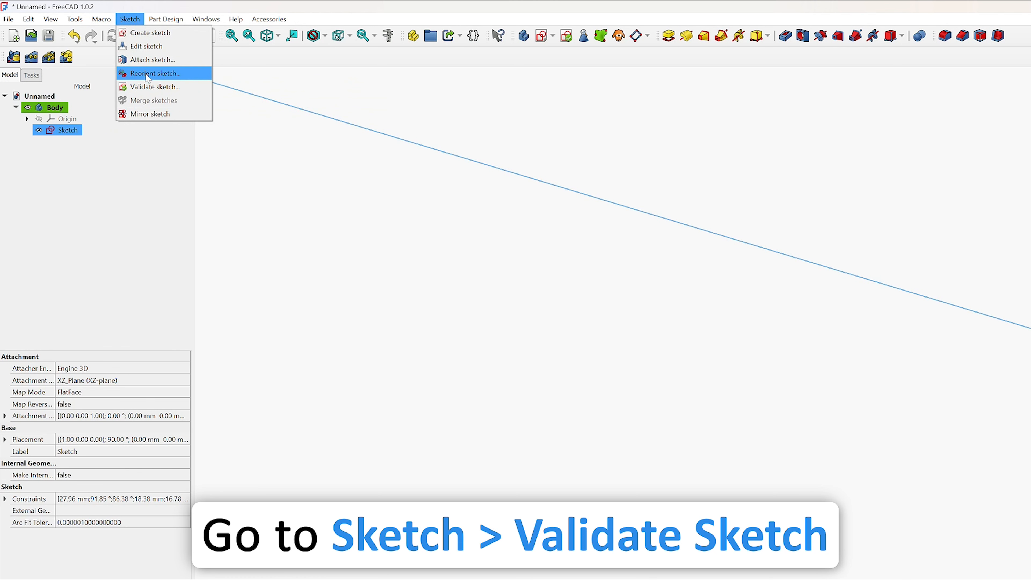
pyautogui.click(157, 86)
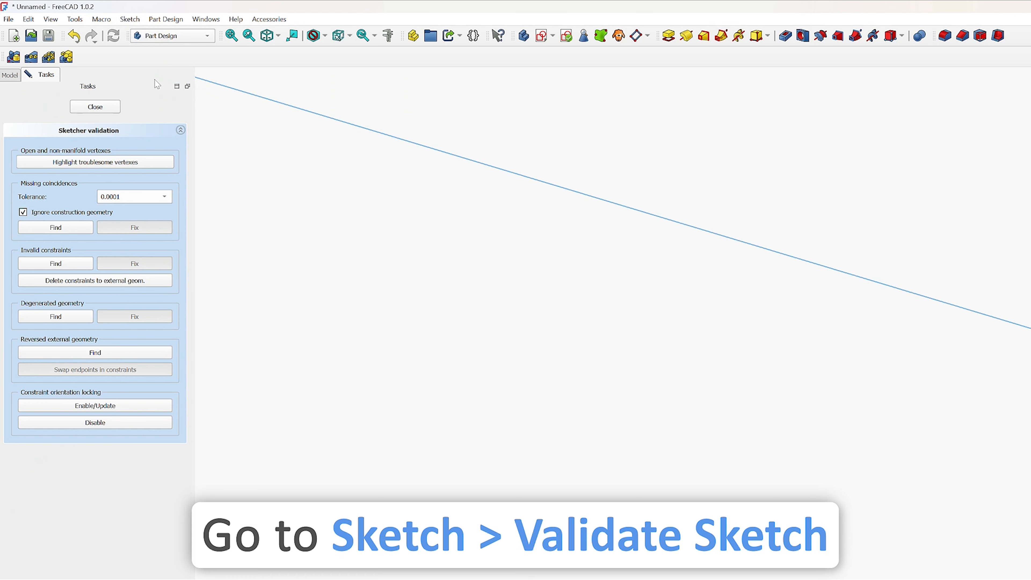
pyautogui.click(96, 162)
pyautogui.scroll(-3, 798, 230)
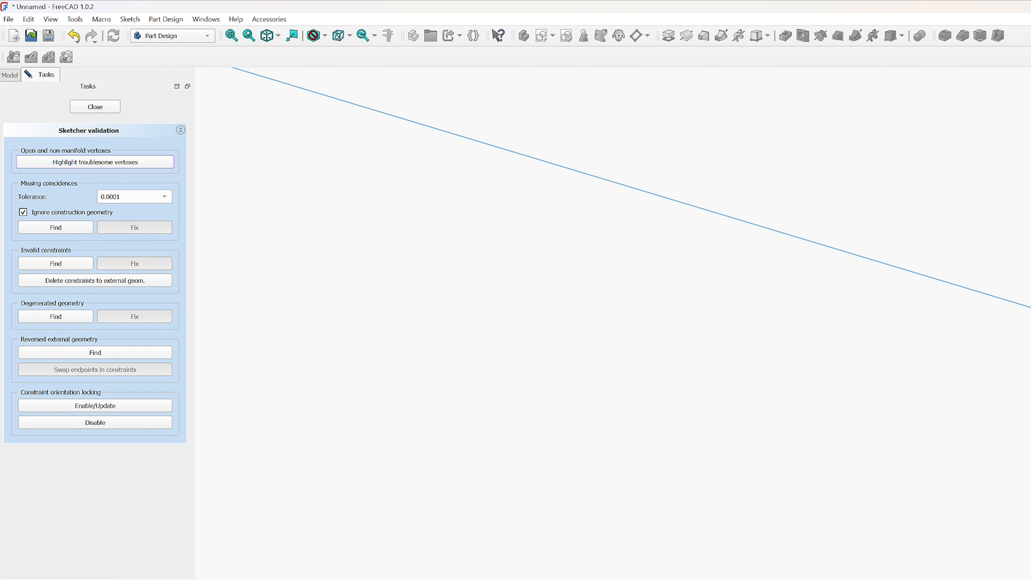
pyautogui.scroll(3, 960, 223)
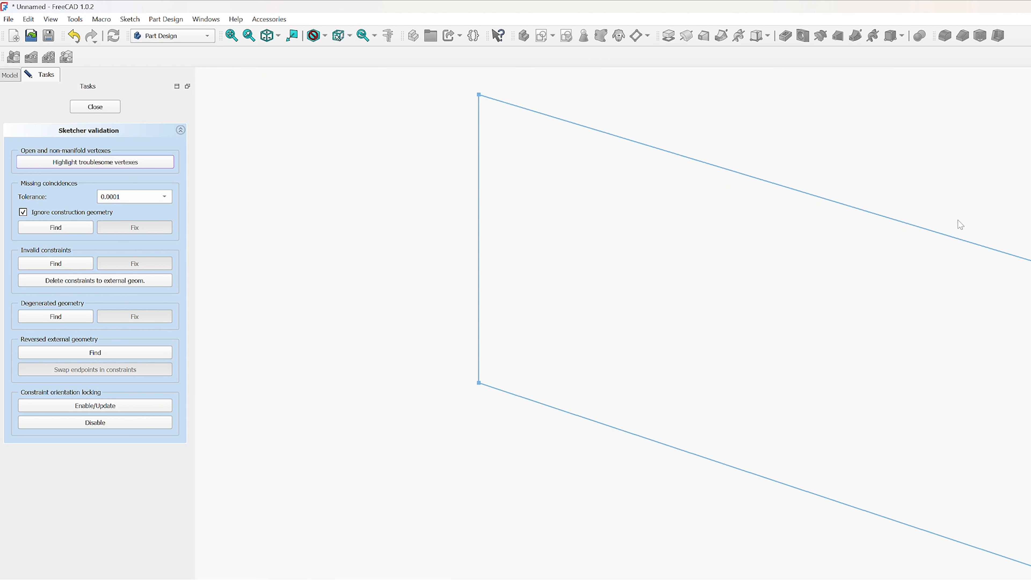
pyautogui.click(97, 108)
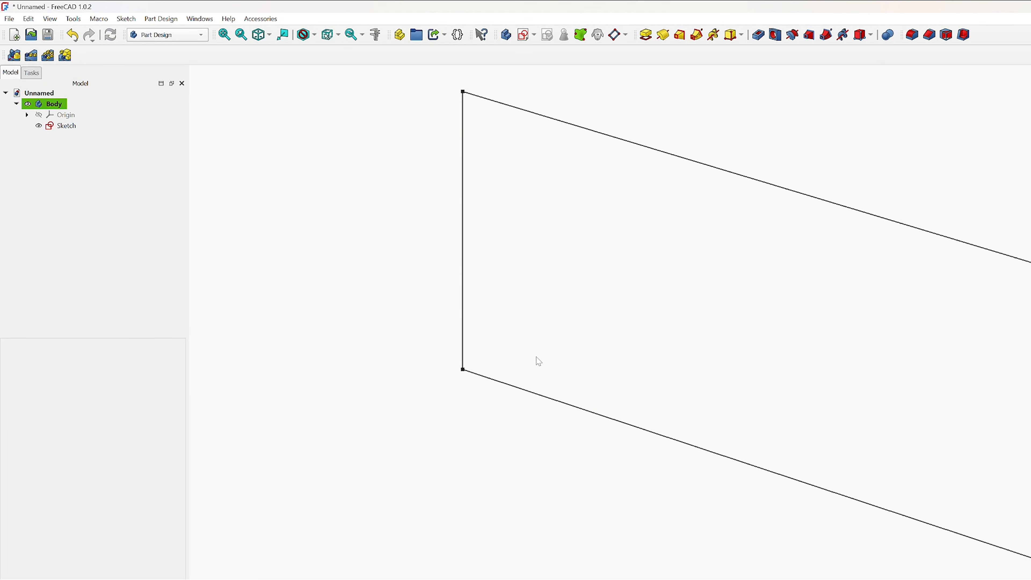
# Step: Pad the closed sketch by 10 mm as a test and undo the pad
pyautogui.click(67, 126)
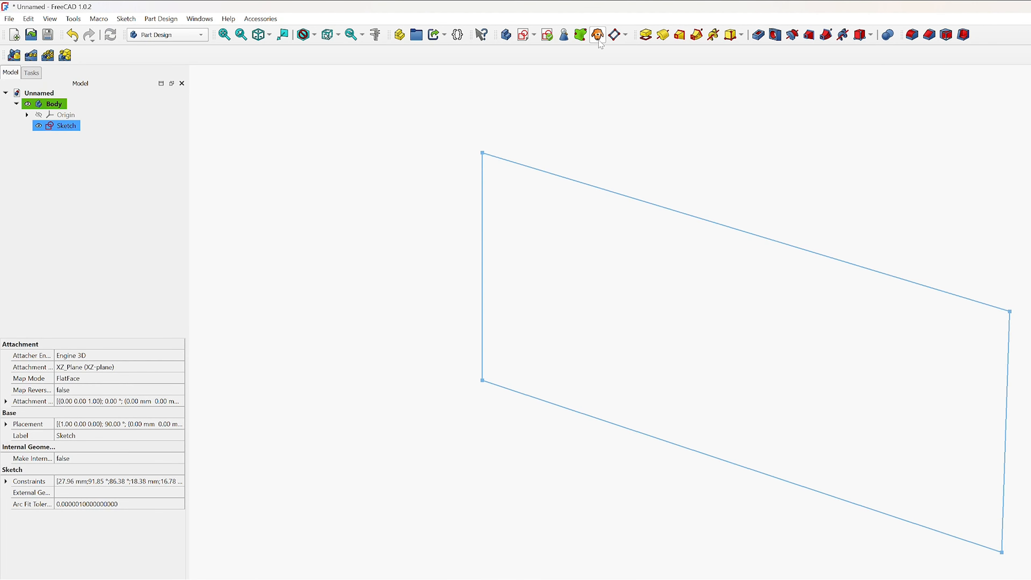
pyautogui.click(645, 35)
pyautogui.click(69, 102)
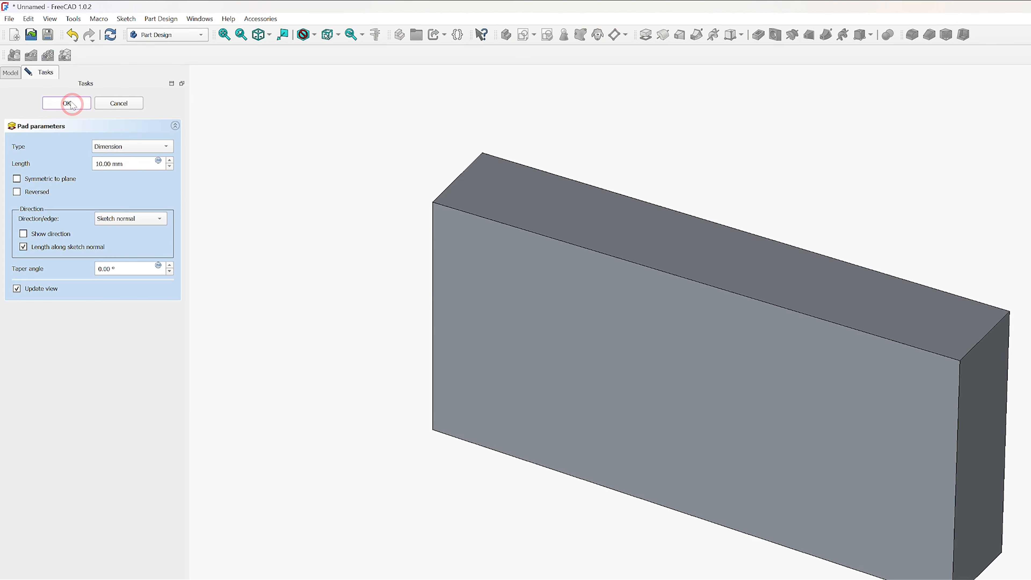
pyautogui.click(167, 128)
pyautogui.hotkey('ctrl', 'z')
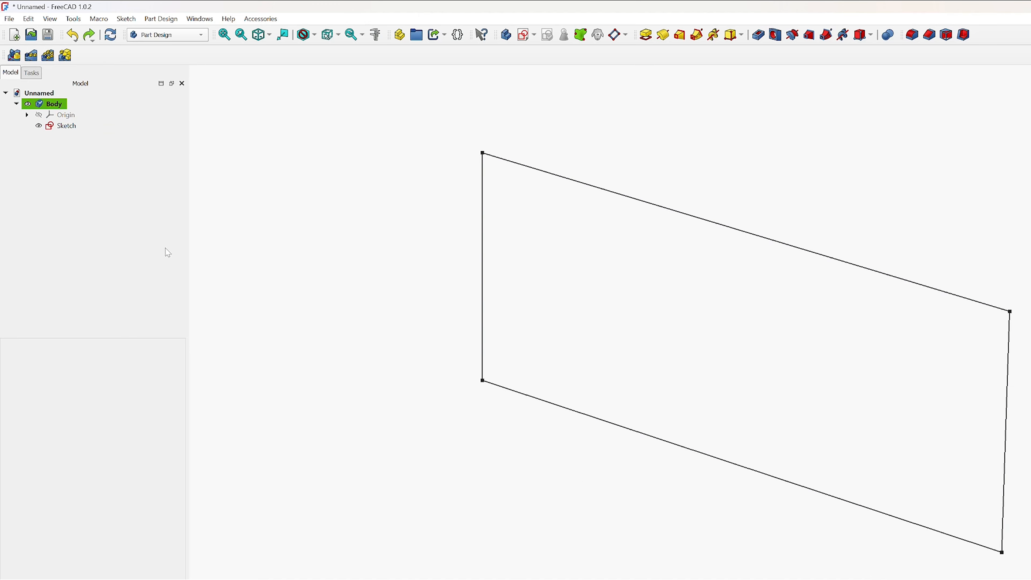
# Step: Open the validation for the sketch and examine the tolerance options for finding missing coincidences
pyautogui.click(67, 125)
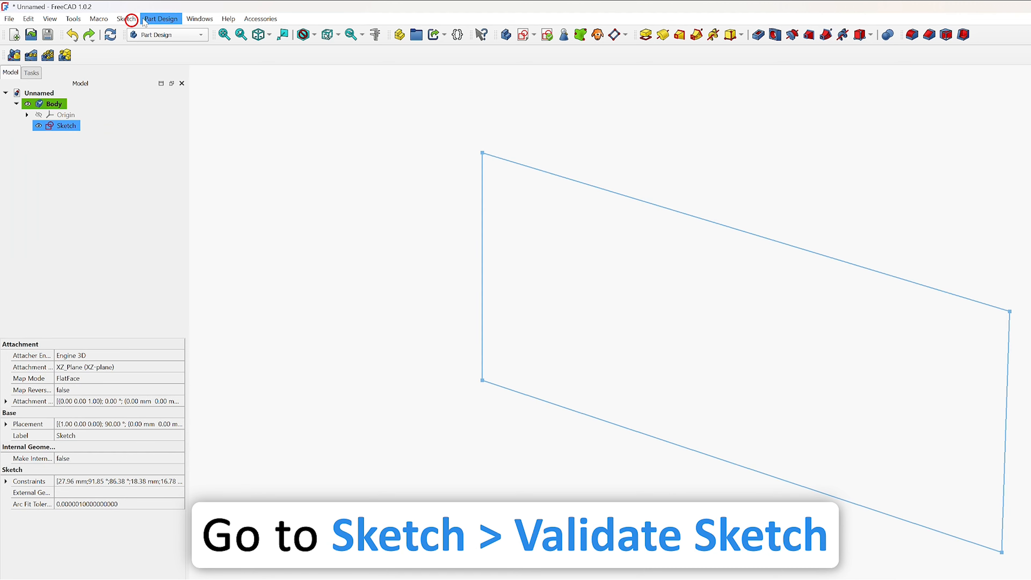
pyautogui.click(129, 18)
pyautogui.click(148, 84)
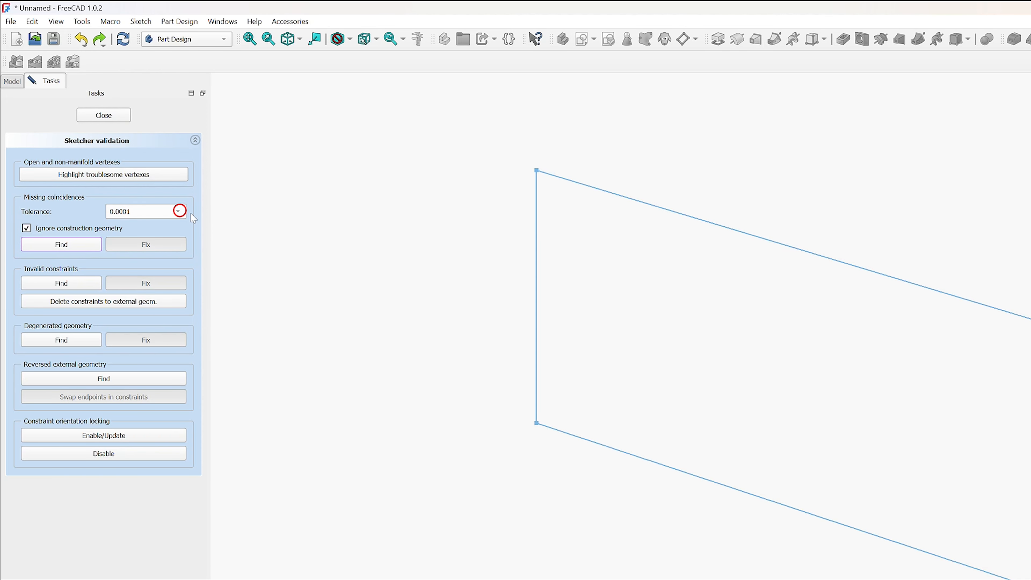
pyautogui.click(179, 211)
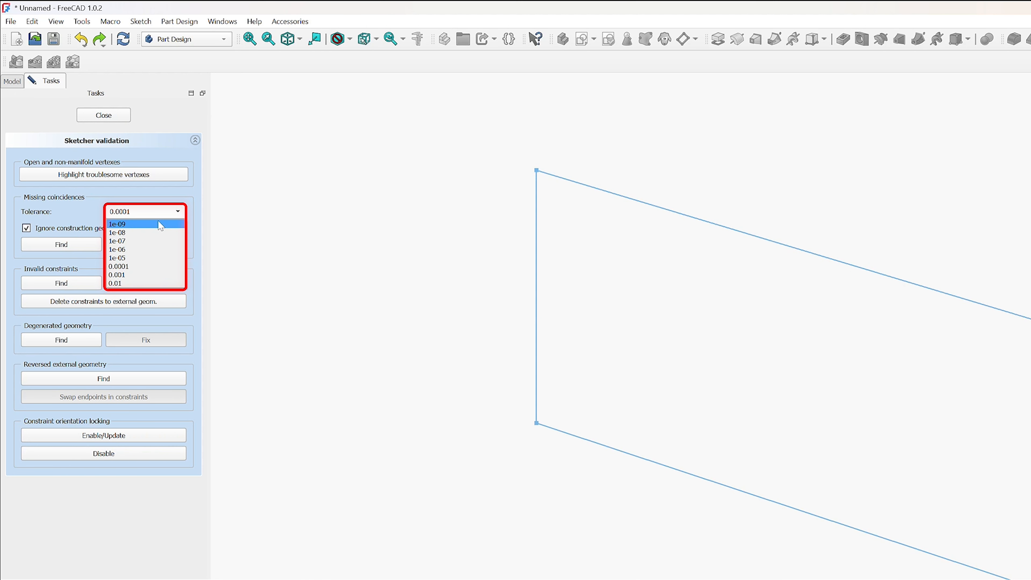
pyautogui.click(67, 201)
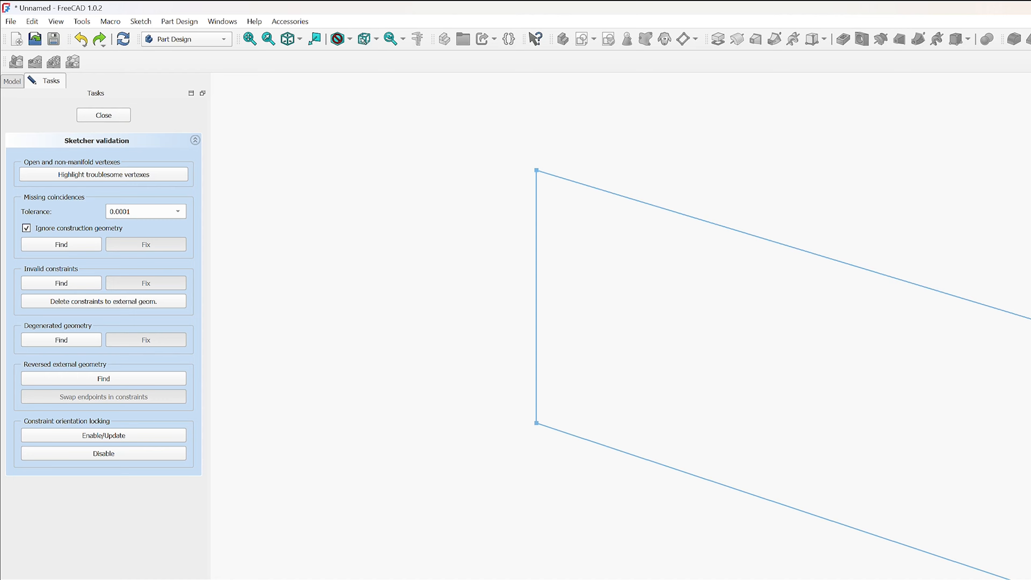
# Step: Open the sketch for editing, closing the active validation, and check its solver messages
pyautogui.click(12, 81)
pyautogui.rightClick(78, 141)
pyautogui.click(88, 149)
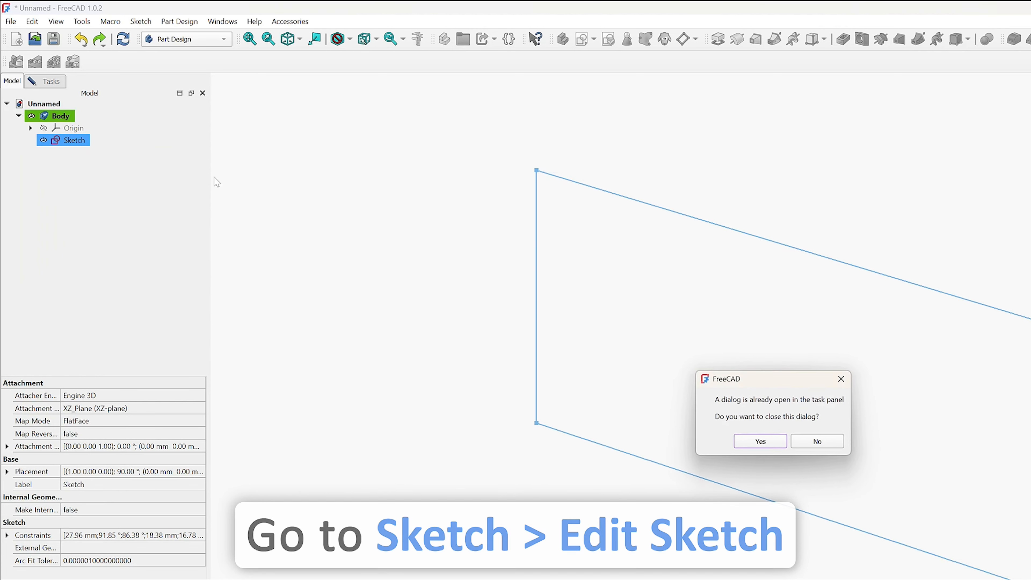
pyautogui.click(760, 441)
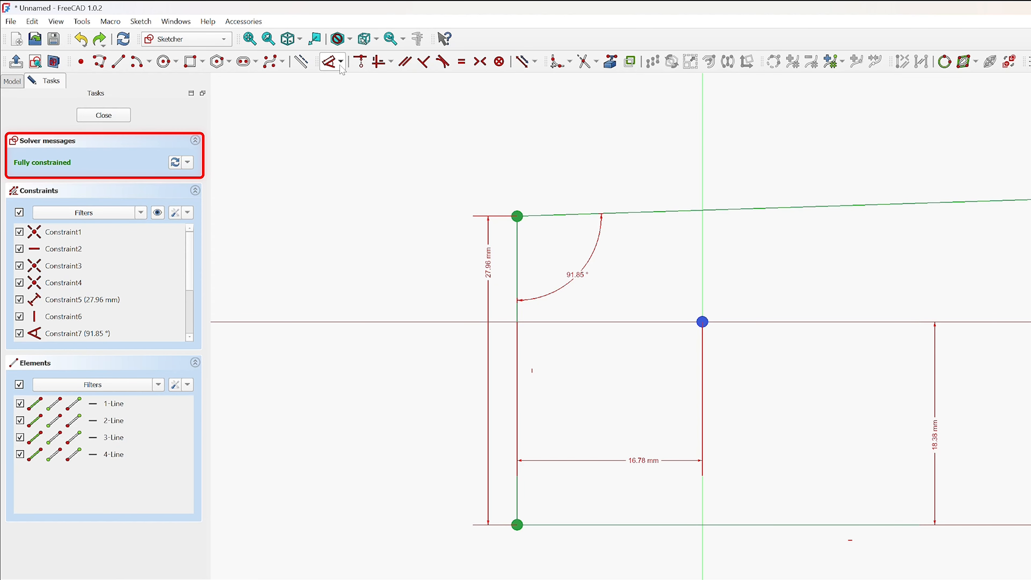
# Step: Try to constrain the upper line's horizontal length to 61.30 mm in the fully constrained sketch, and finish editing
pyautogui.click(331, 61)
pyautogui.click(720, 174)
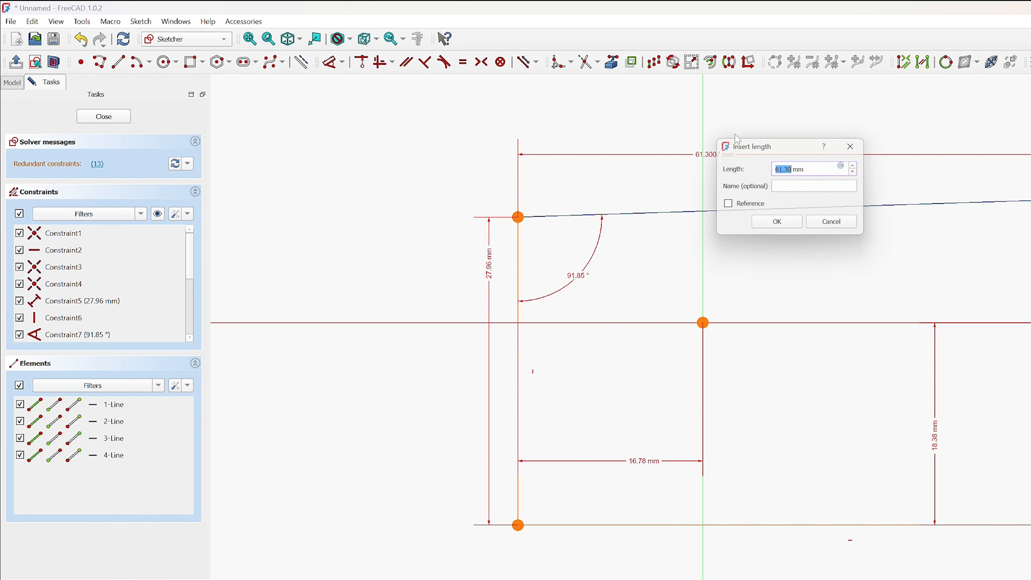
pyautogui.click(780, 226)
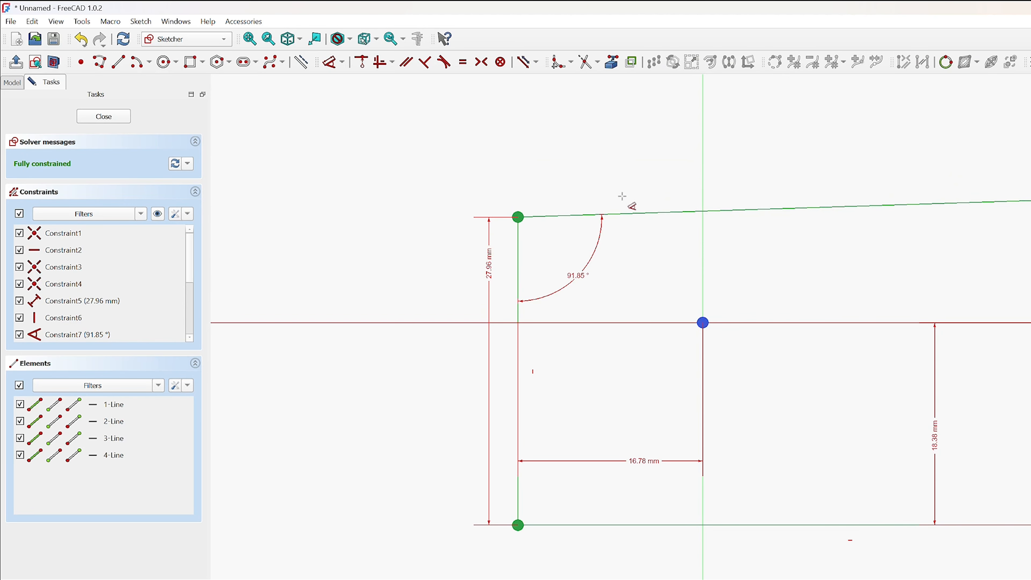
pyautogui.click(640, 211)
pyautogui.click(656, 170)
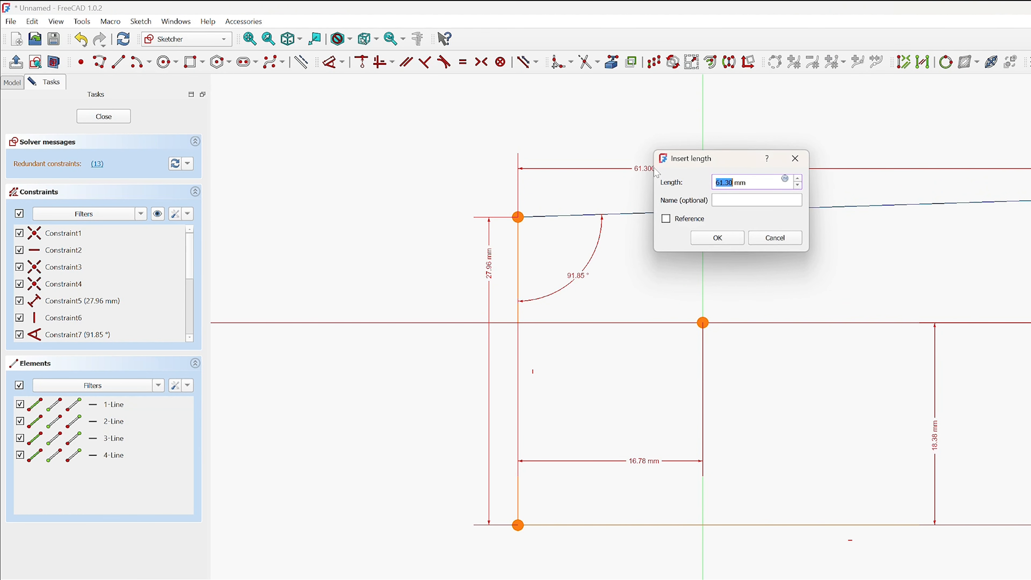
pyautogui.click(717, 240)
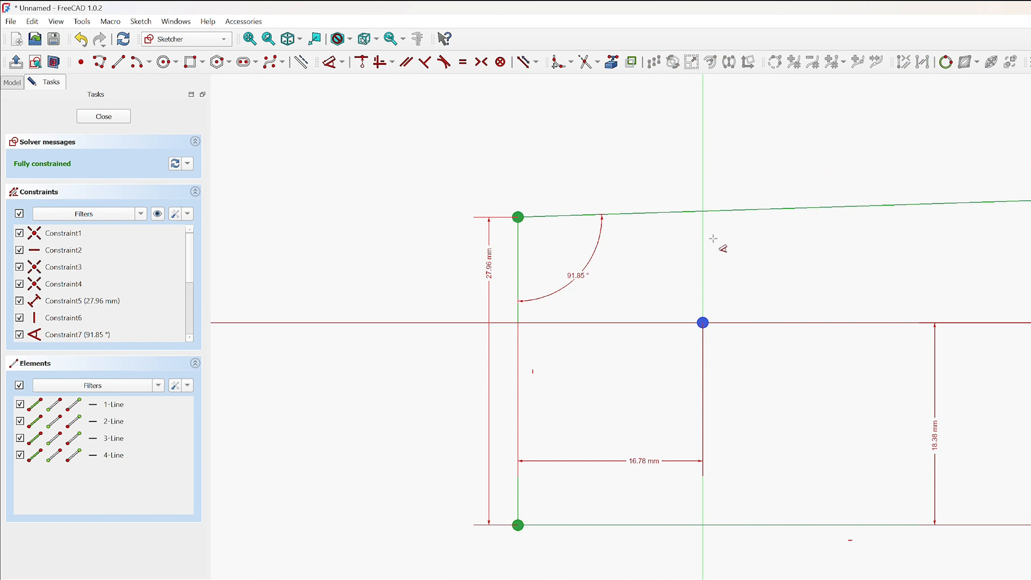
pyautogui.click(104, 117)
# Step: Open the sketch's validation, enable/update its constraint orientation locking, and close the validation
pyautogui.click(140, 21)
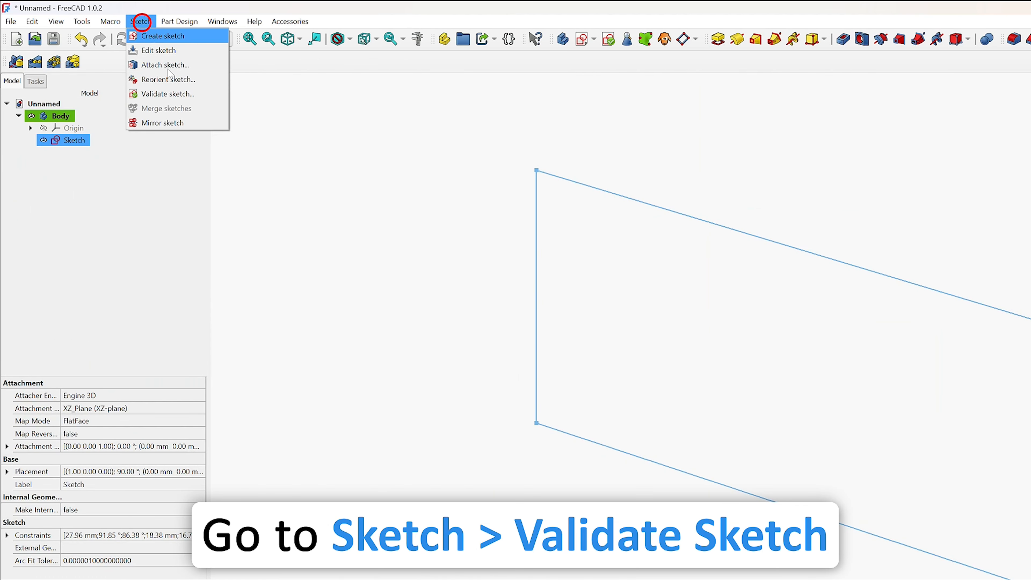
pyautogui.click(167, 93)
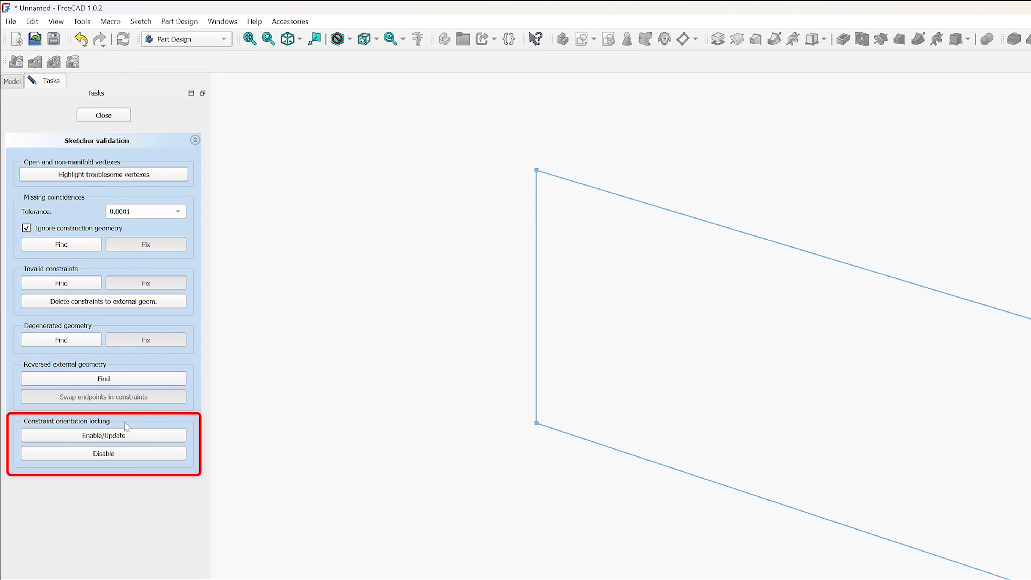
pyautogui.click(140, 432)
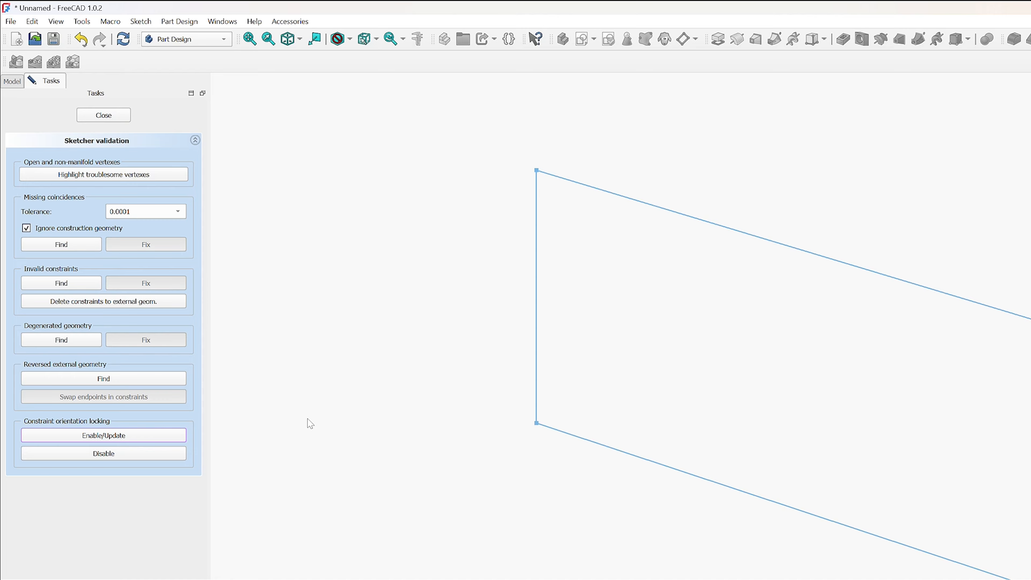
pyautogui.scroll(-1, 356, 386)
pyautogui.scroll(-2, 593, 472)
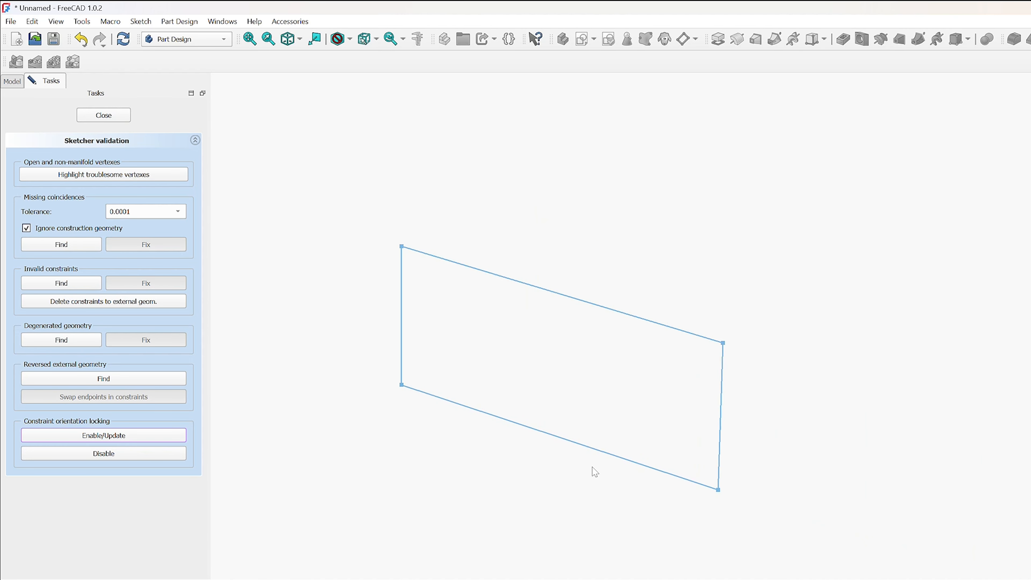
pyautogui.scroll(3, 593, 470)
pyautogui.scroll(-1, 522, 455)
pyautogui.scroll(-1, 431, 486)
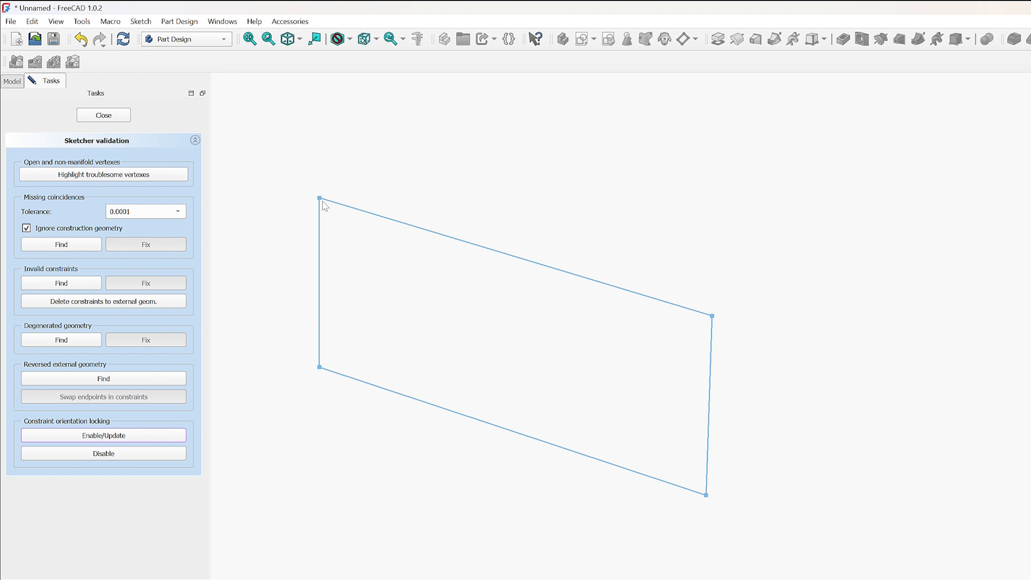
pyautogui.scroll(-3, 407, 191)
pyautogui.scroll(2, 347, 184)
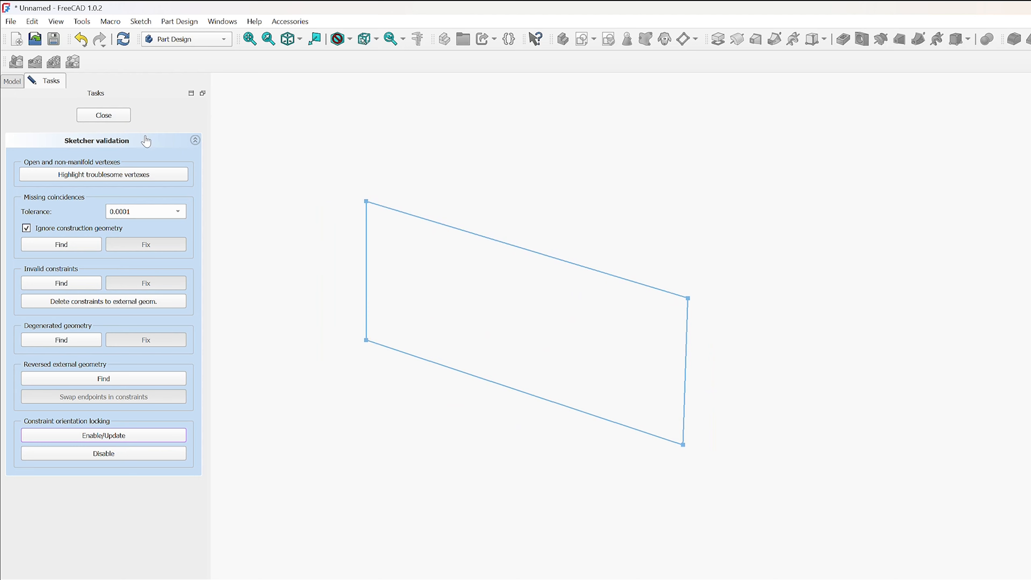
pyautogui.click(104, 115)
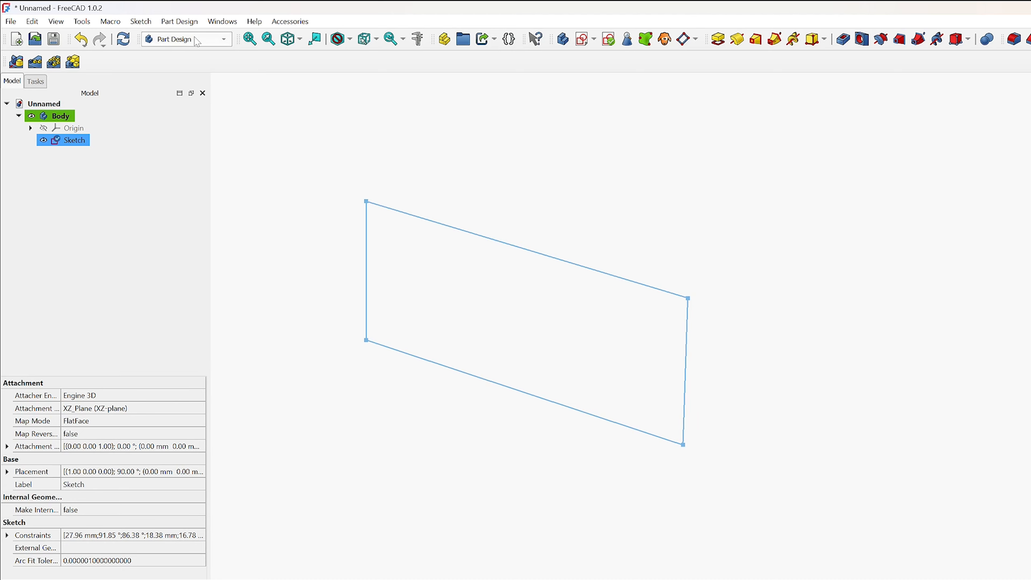
# Step: Reopen the validation for the sketch to review its checks and constraint orientation locking options, and close it
pyautogui.click(141, 23)
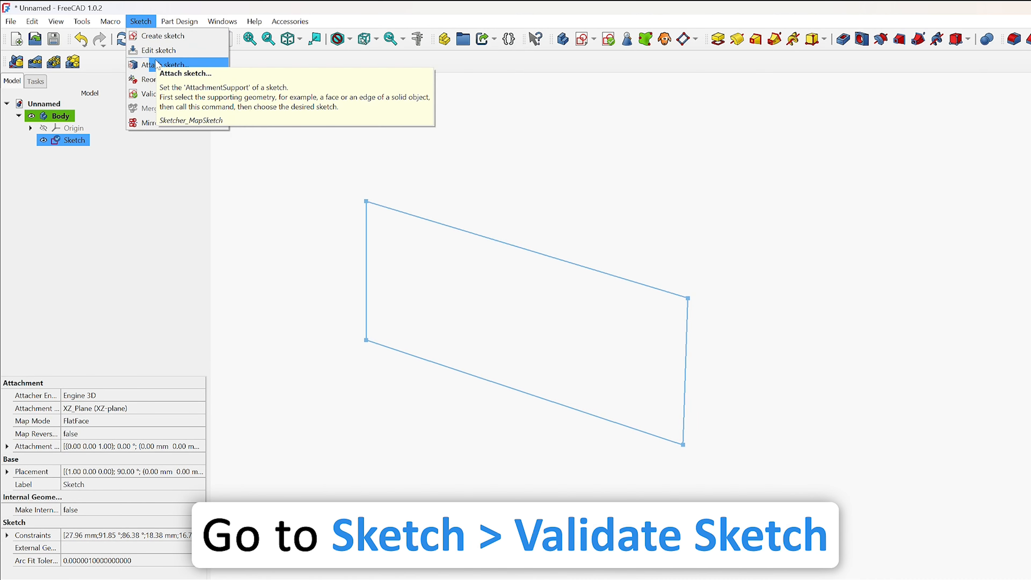
pyautogui.click(167, 94)
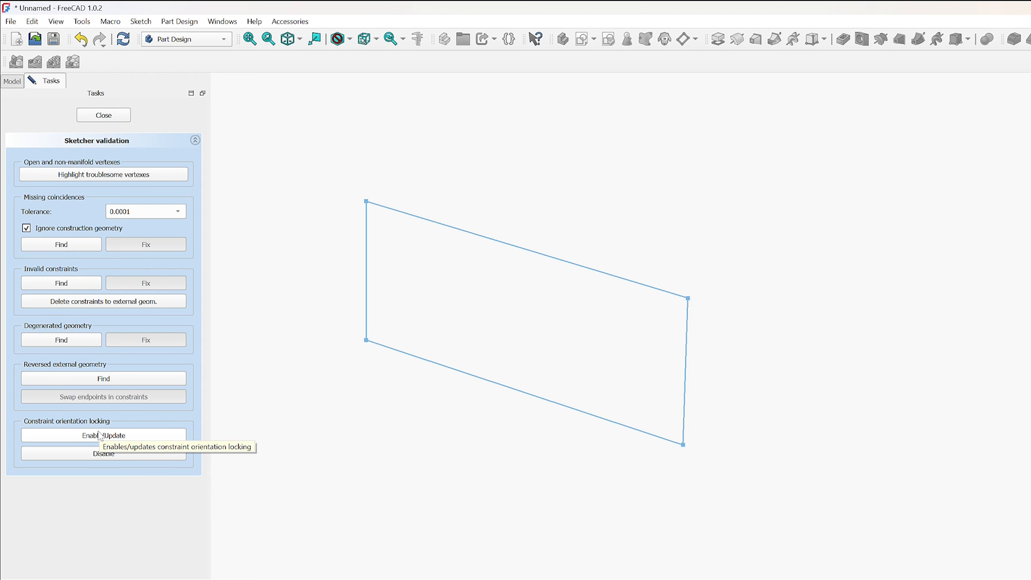
pyautogui.click(112, 117)
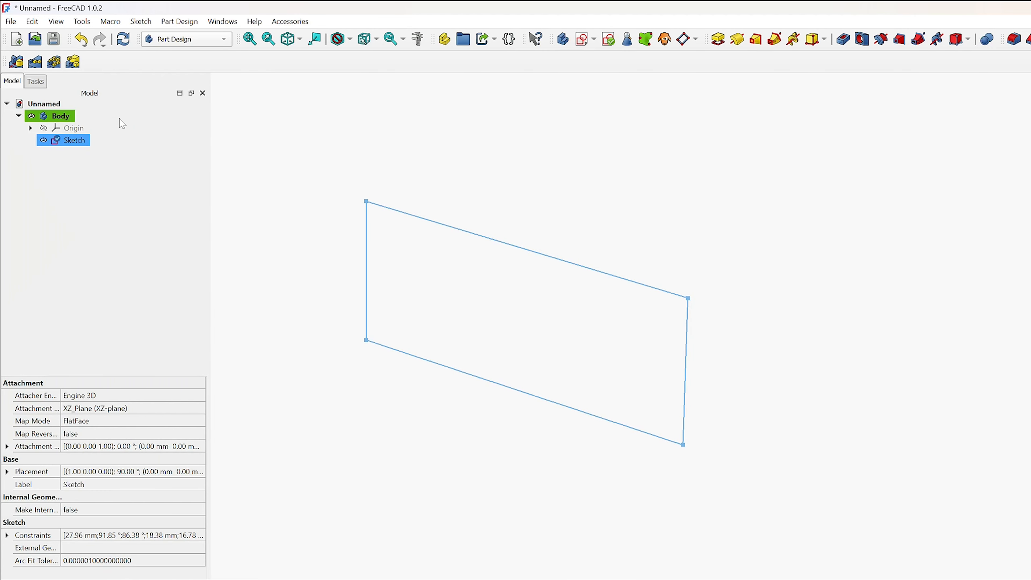